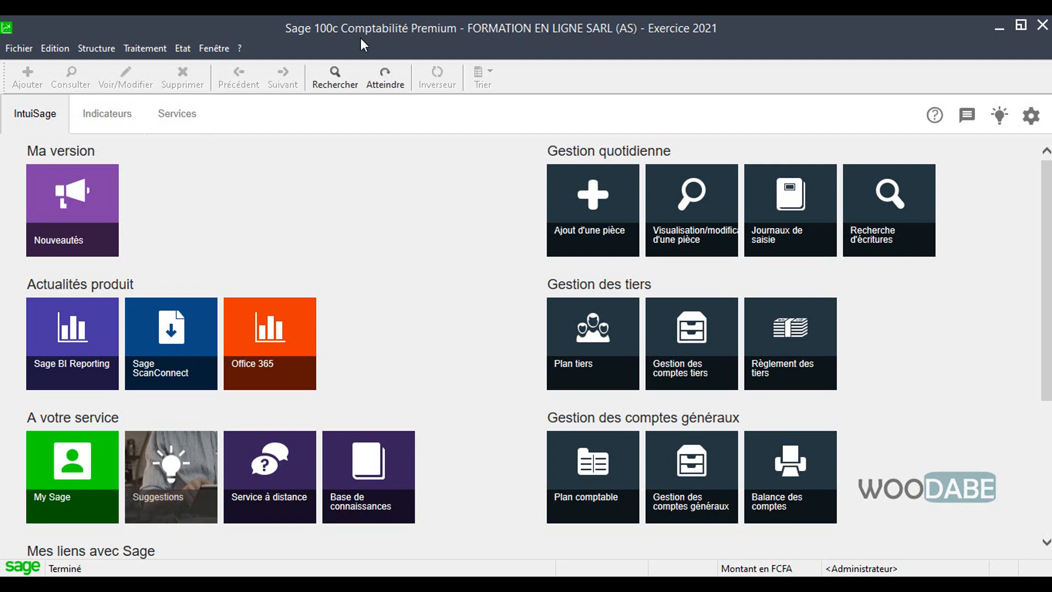
Step: Close the currently open FORMATION EN LIGNE SARL (AS) accounting file
{"action": "left_click", "coordinate": [19, 48]}
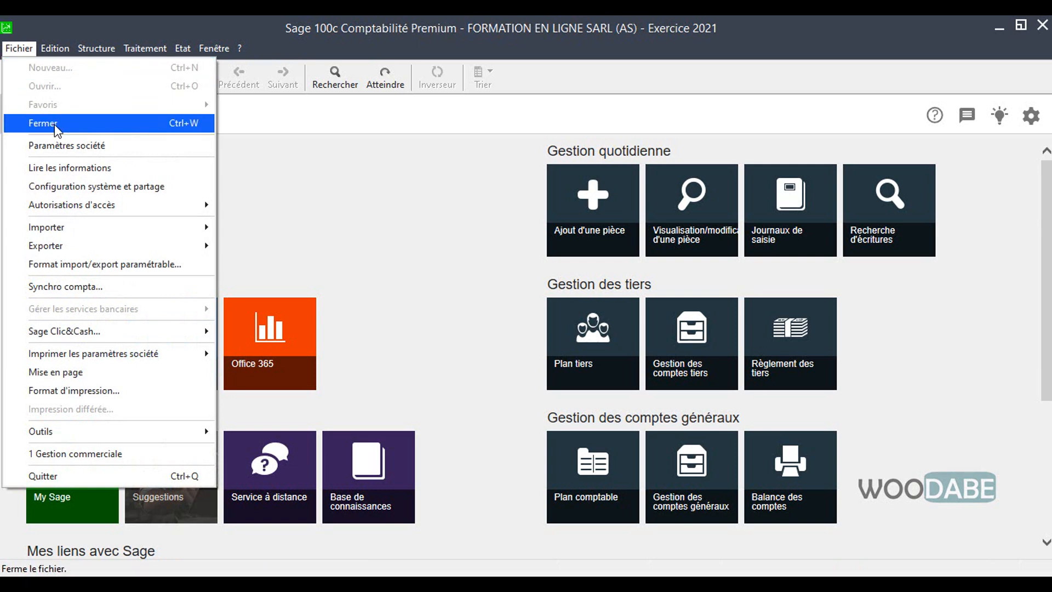
{"action": "left_click", "coordinate": [56, 130]}
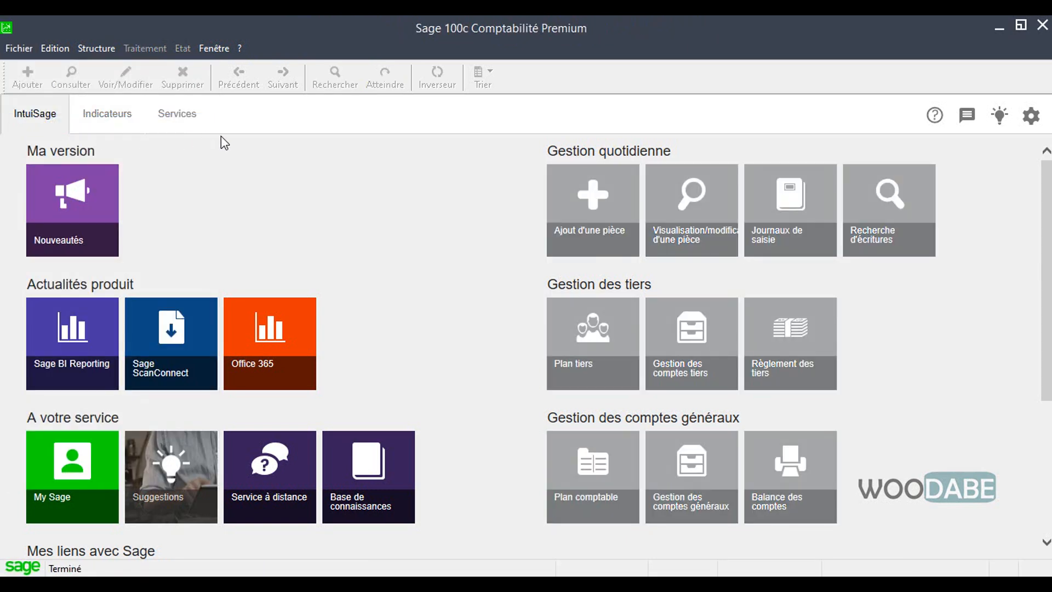
{"action": "left_click", "coordinate": [16, 52]}
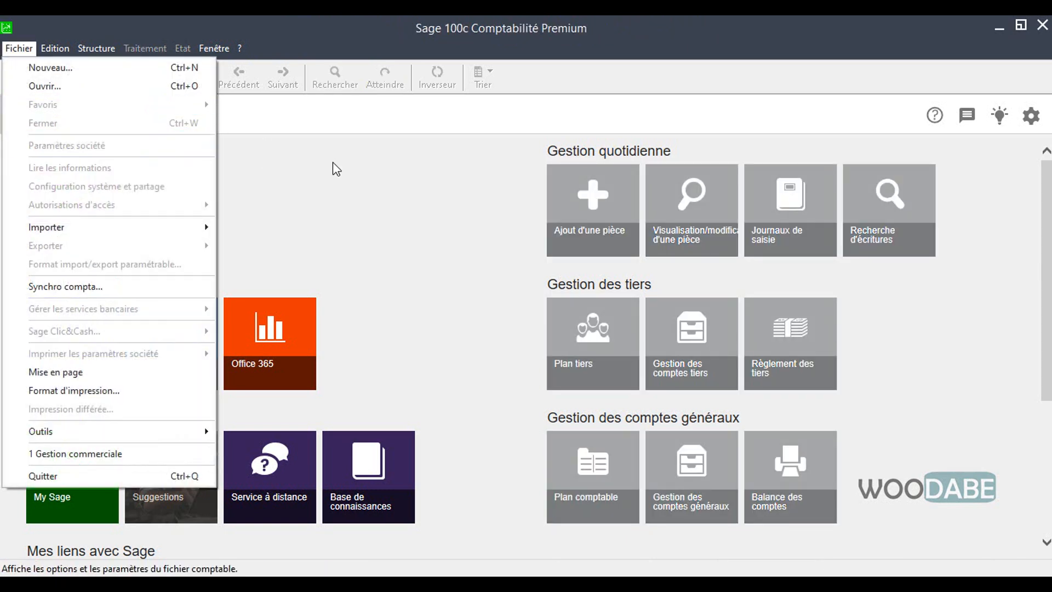
{"action": "left_click", "coordinate": [388, 165]}
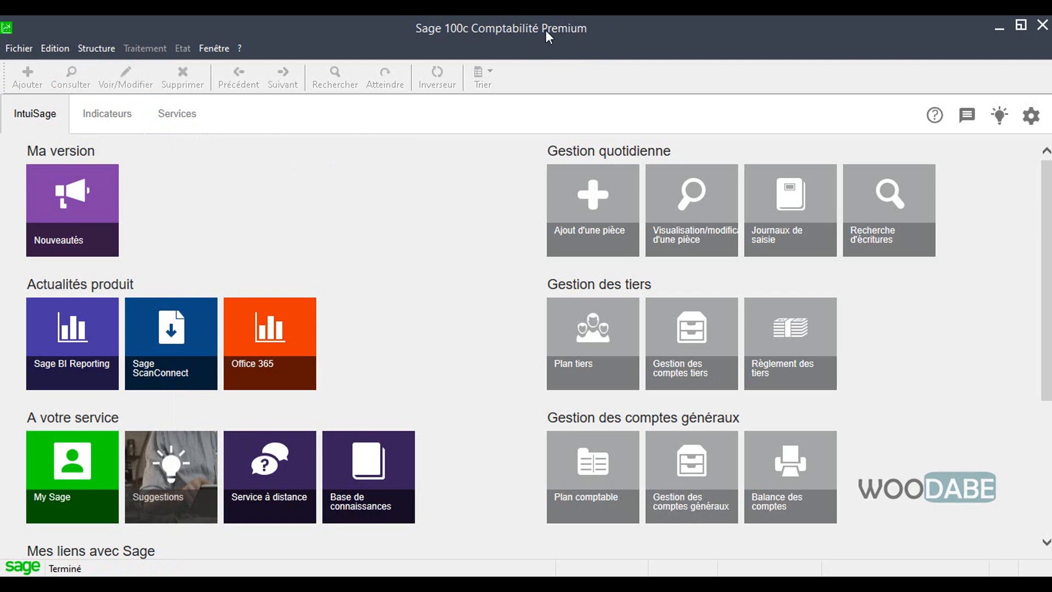
Step: Turn off the assistant mode (Mode assistant) for the application
{"action": "left_click", "coordinate": [20, 50]}
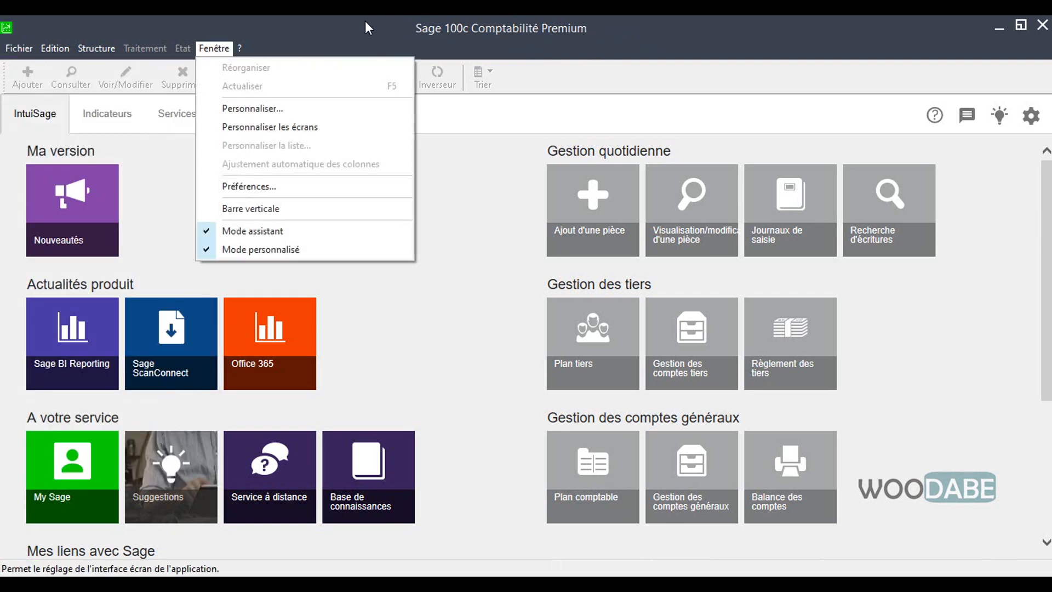
{"action": "left_click", "coordinate": [365, 22]}
{"action": "left_click", "coordinate": [204, 46]}
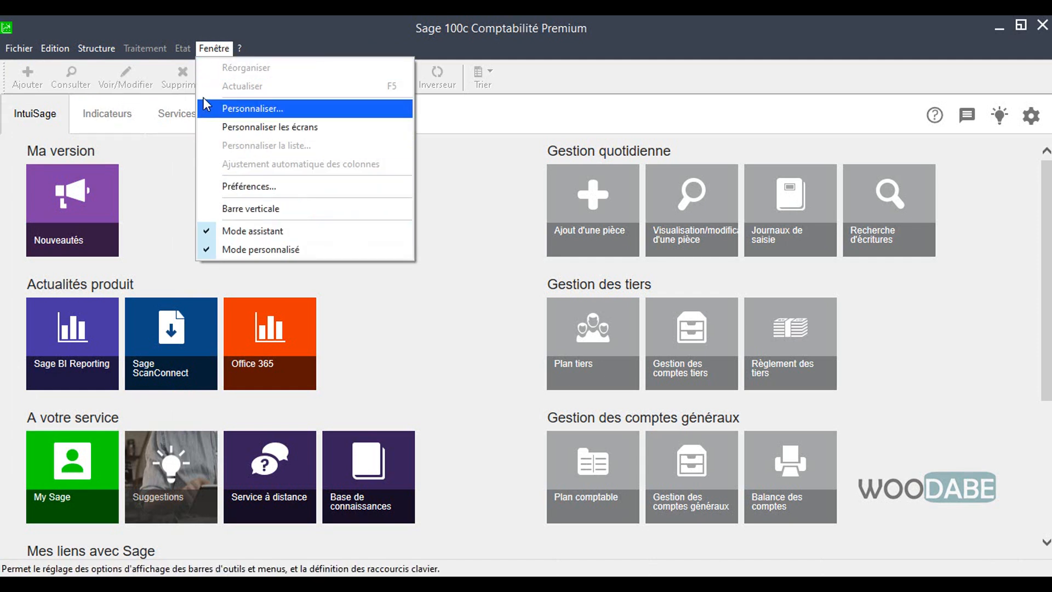
{"action": "left_click", "coordinate": [229, 231]}
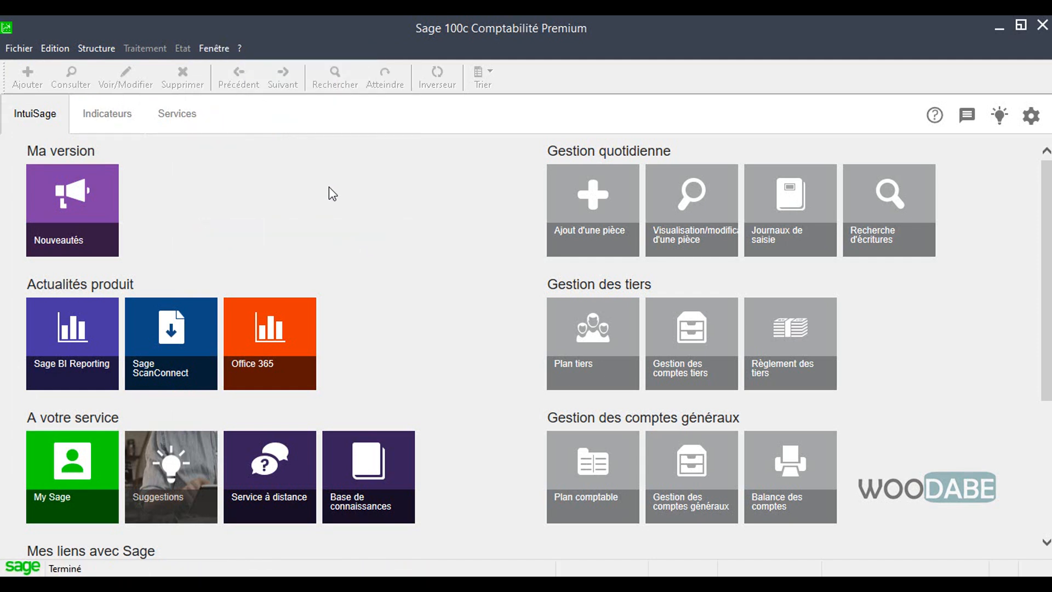
{"action": "left_click", "coordinate": [18, 49]}
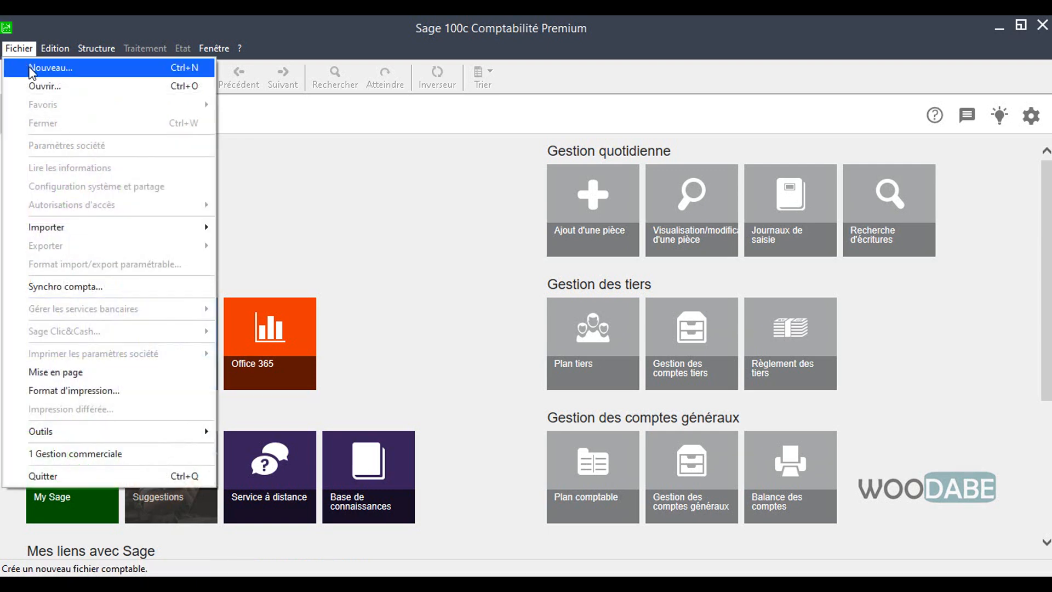
{"action": "left_click", "coordinate": [31, 68]}
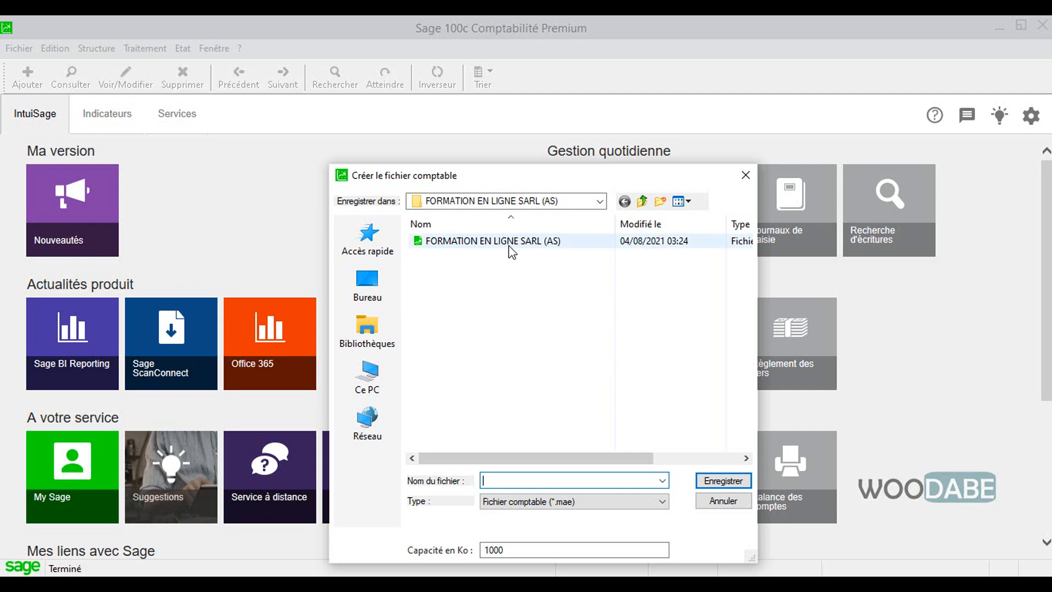
{"action": "left_click", "coordinate": [725, 500]}
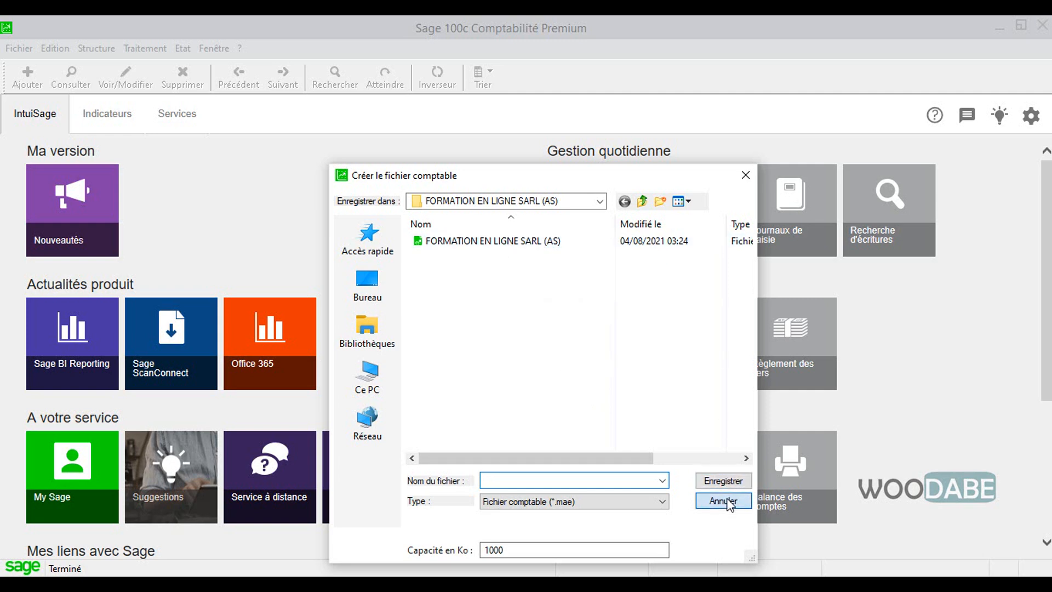
Step: Start a new accounting file and create a new folder in Bureau for storing it
{"action": "left_click", "coordinate": [19, 48]}
{"action": "left_click", "coordinate": [33, 65]}
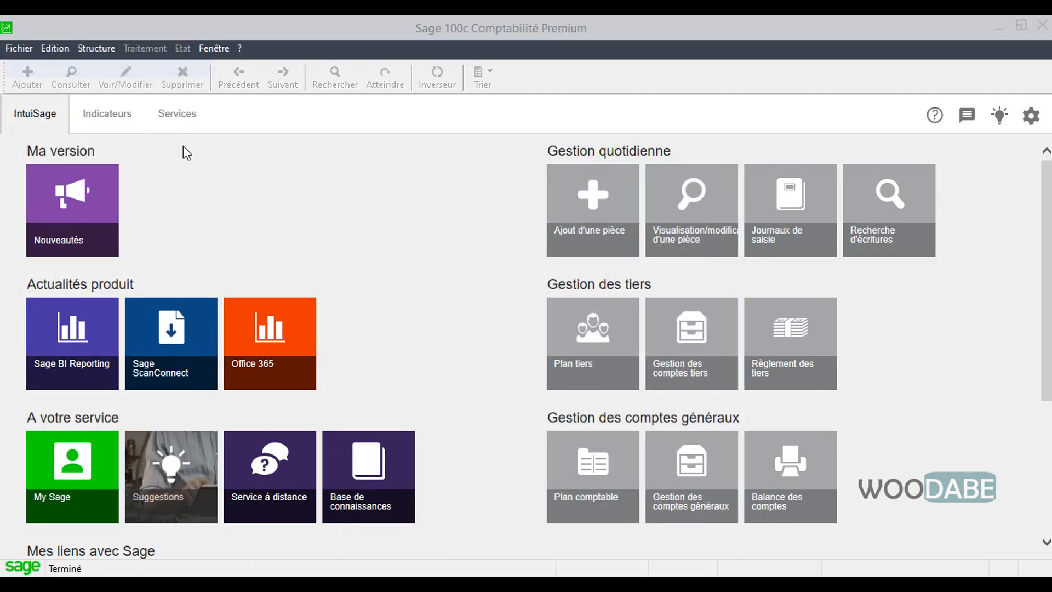
{"action": "left_click_drag", "start_coordinate": [552, 179], "coordinate": [509, 128]}
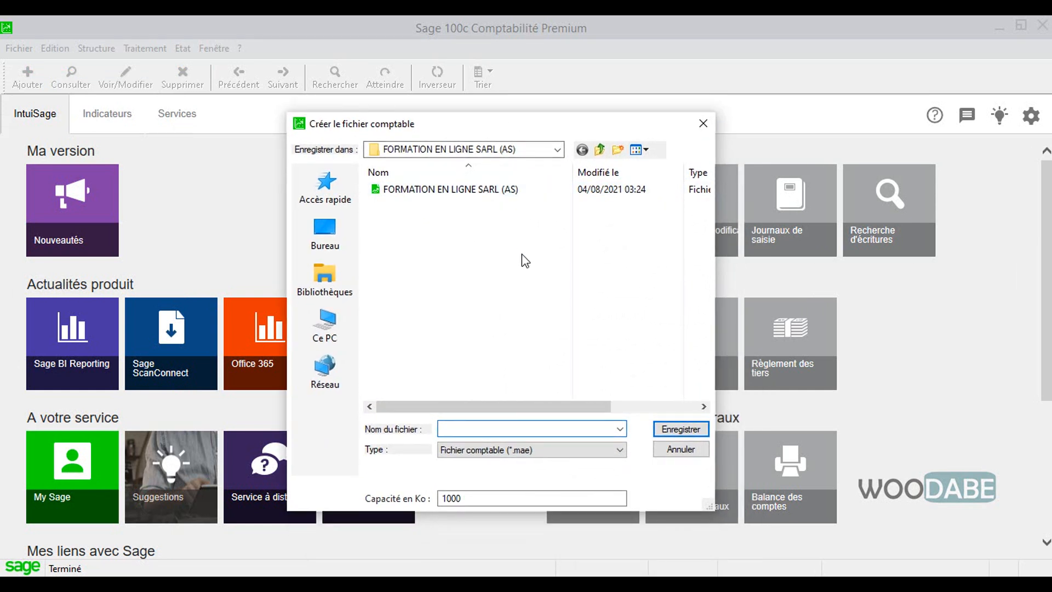
{"action": "left_click", "coordinate": [599, 149]}
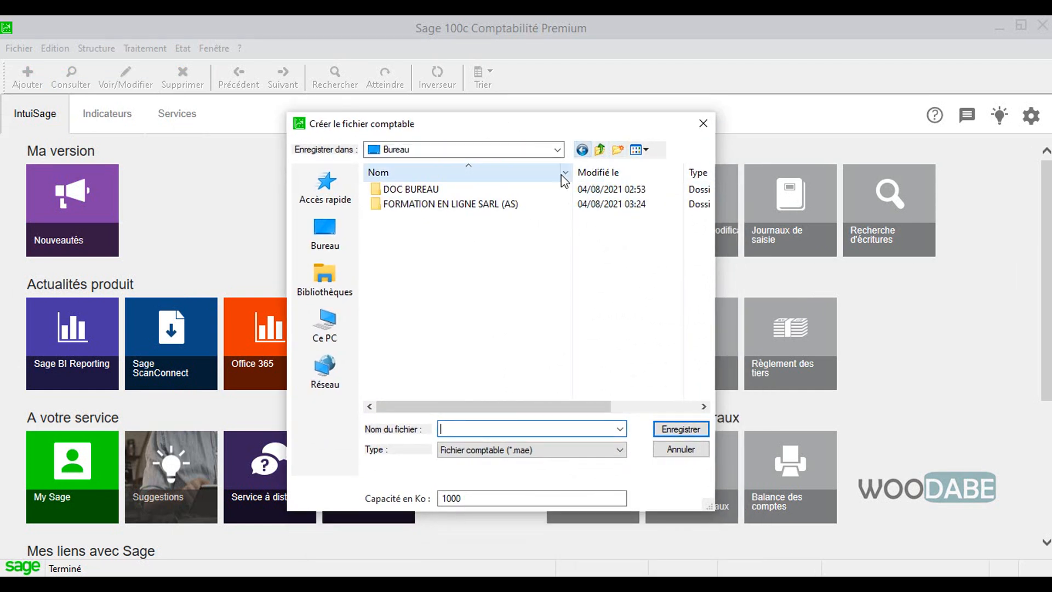
{"action": "right_click", "coordinate": [407, 234]}
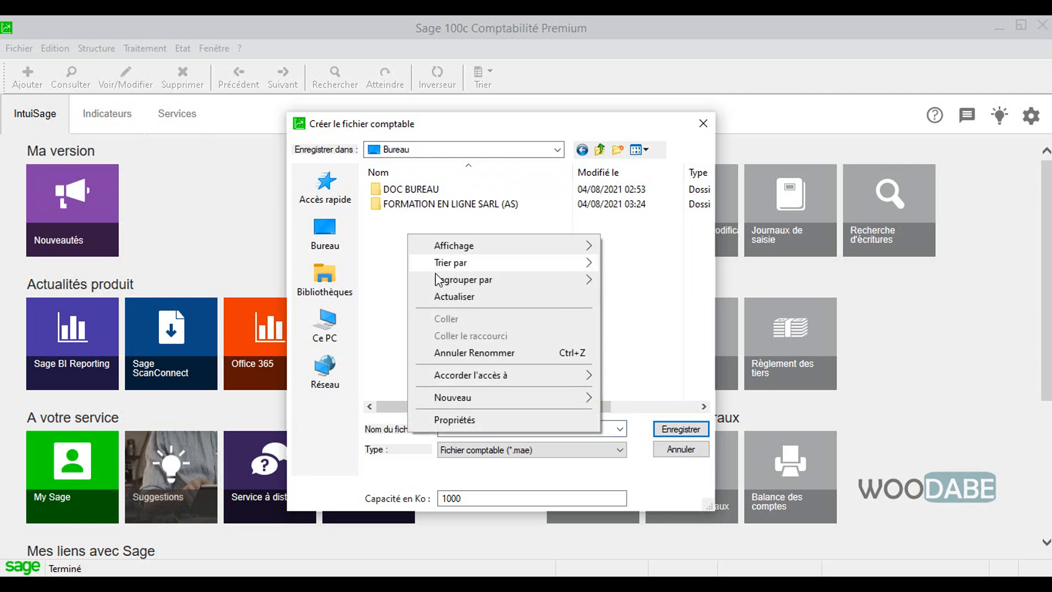
{"action": "mouse_move", "coordinate": [576, 403]}
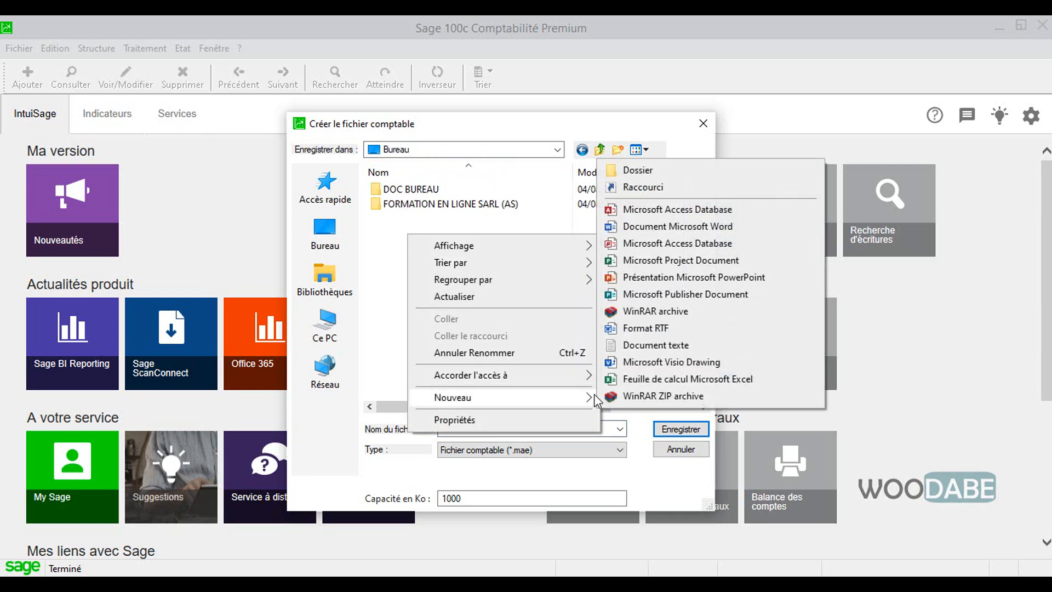
{"action": "left_click", "coordinate": [662, 174]}
Step: Copy the name of the existing FORMATION EN LIGNE SARL (AS) folder
{"action": "left_click", "coordinate": [466, 206]}
{"action": "left_click", "coordinate": [492, 207]}
{"action": "key", "text": "ctrl+c"}
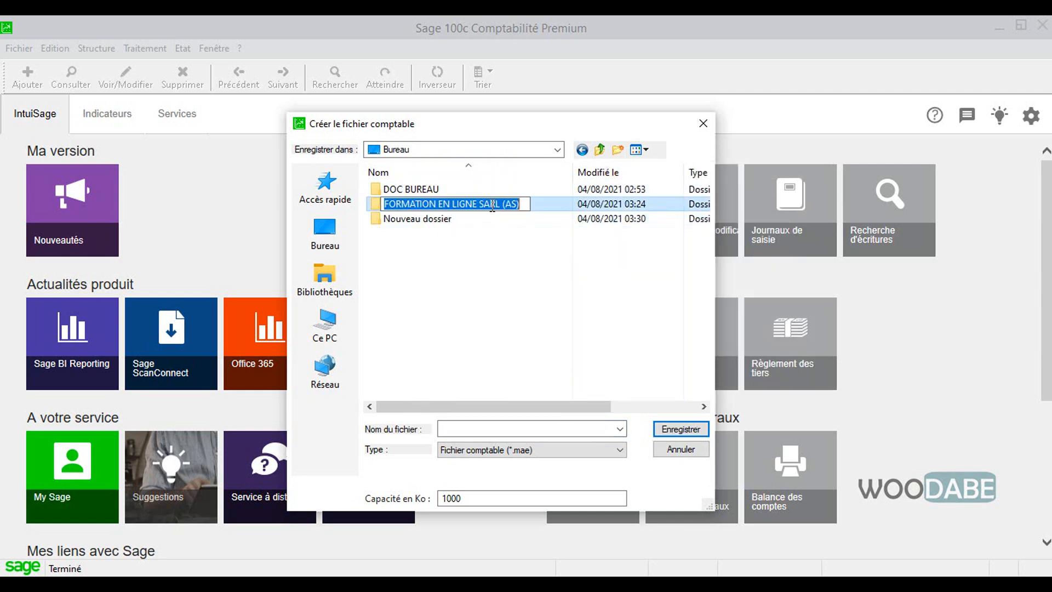
{"action": "right_click", "coordinate": [493, 206]}
{"action": "left_click", "coordinate": [531, 255]}
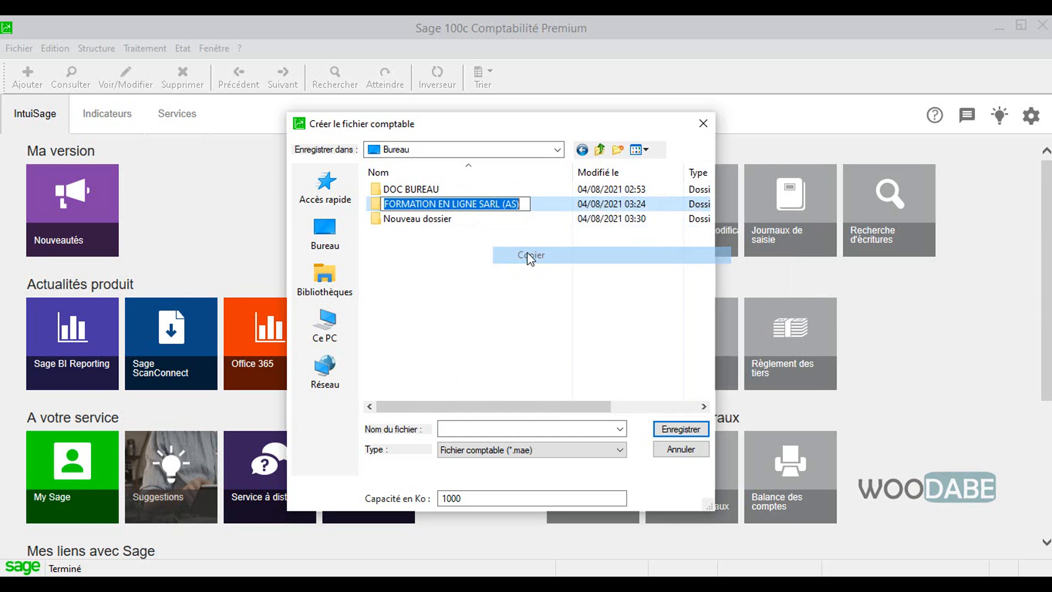
Step: Rename the new folder as FORMATION EN LIGNE SARL (SS), reusing the copied name
{"action": "left_click", "coordinate": [429, 219]}
{"action": "left_click", "coordinate": [429, 220]}
{"action": "right_click", "coordinate": [430, 219]}
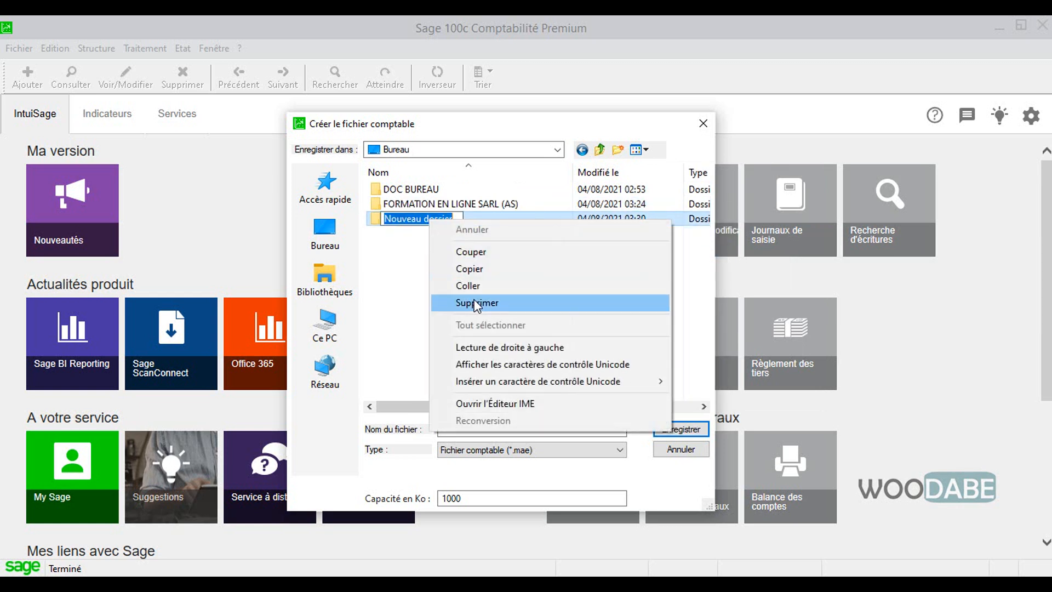
{"action": "left_click", "coordinate": [468, 286]}
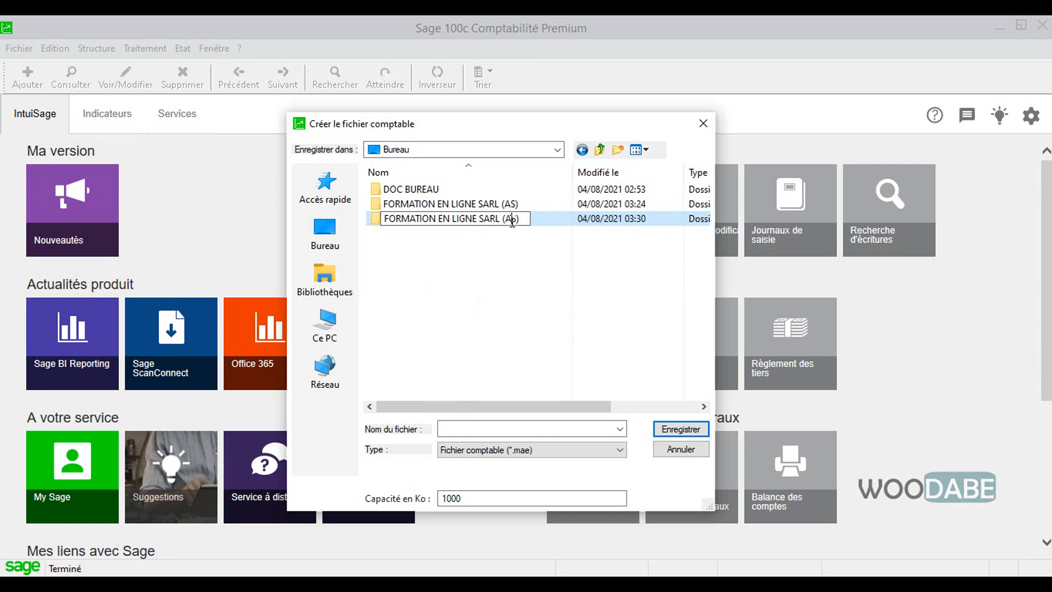
{"action": "key", "text": "BackSpace"}
{"action": "type", "text": "S"}
{"action": "key", "text": "Return"}
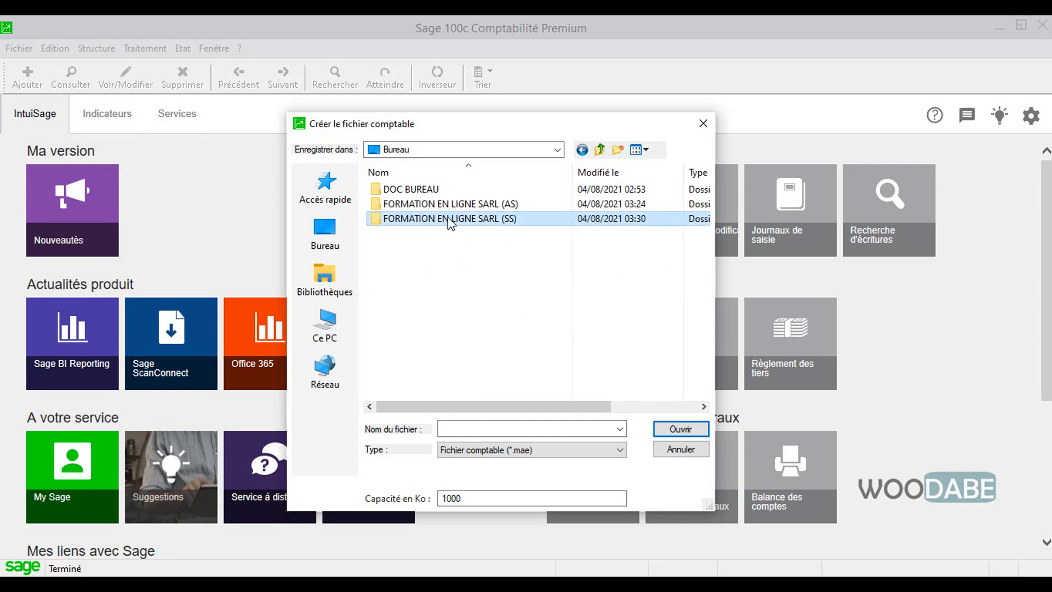
Step: Save the new accounting file as FORMATION EN LIGNE SARL (SS) inside the folder of the same name
{"action": "left_click", "coordinate": [450, 218]}
{"action": "key", "text": "ctrl+c"}
{"action": "left_click", "coordinate": [476, 278]}
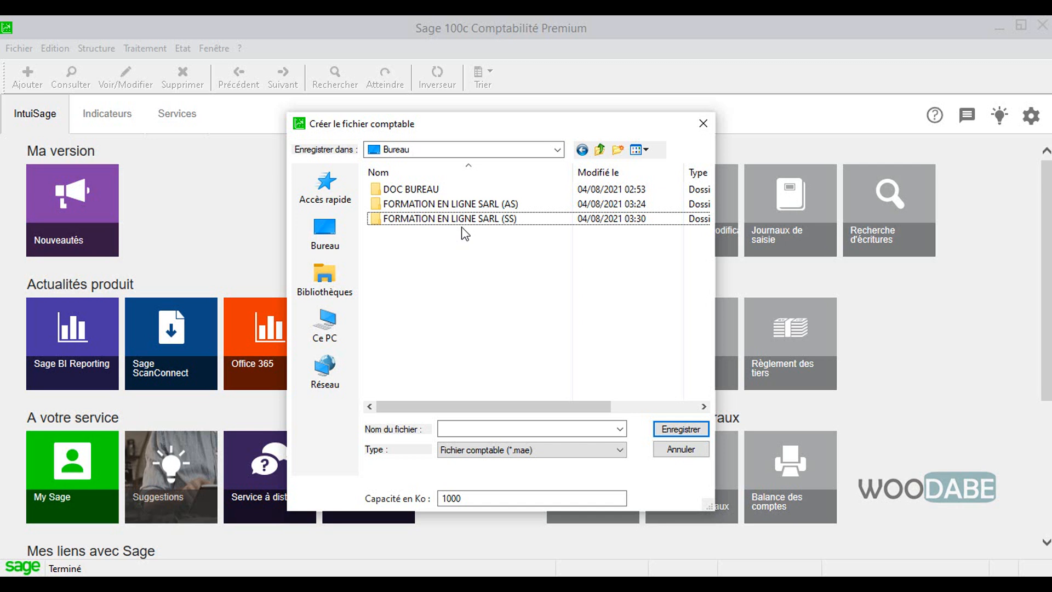
{"action": "left_click", "coordinate": [462, 222]}
{"action": "double_click", "coordinate": [464, 222]}
{"action": "left_click", "coordinate": [514, 426]}
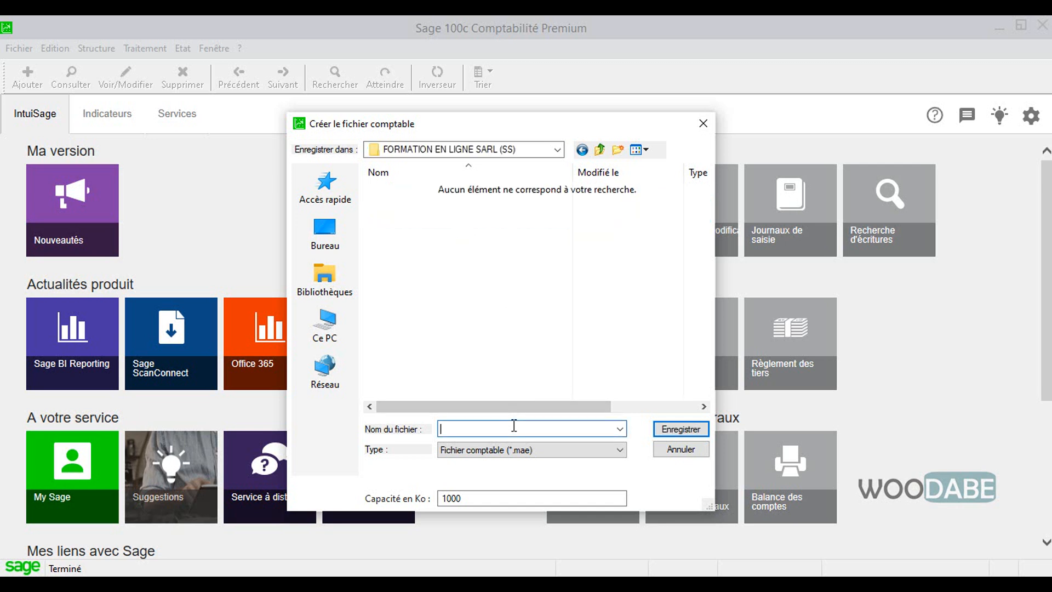
{"action": "key", "text": "ctrl+v"}
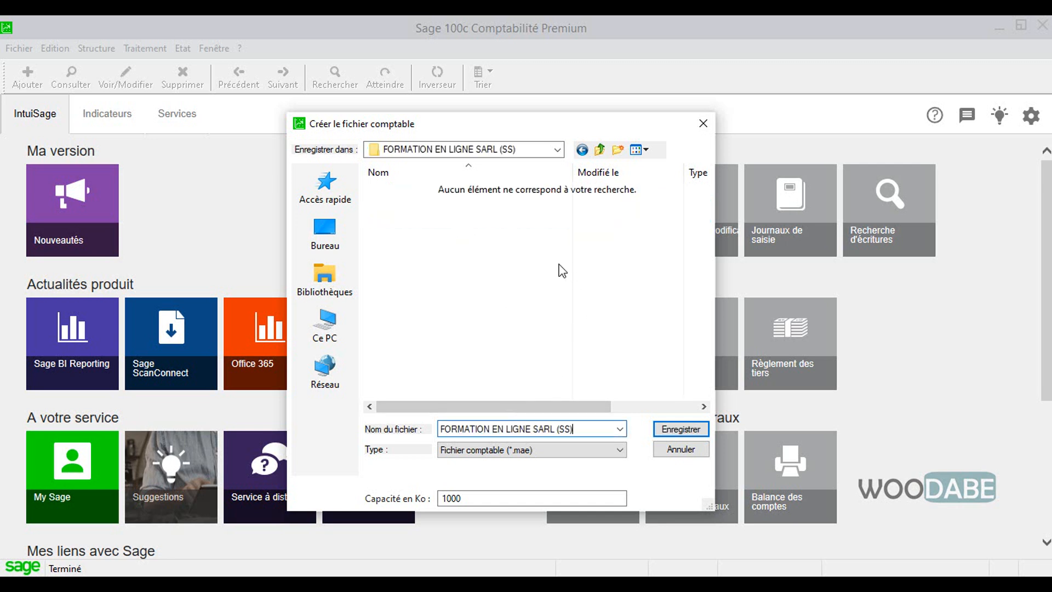
{"action": "left_click", "coordinate": [679, 429]}
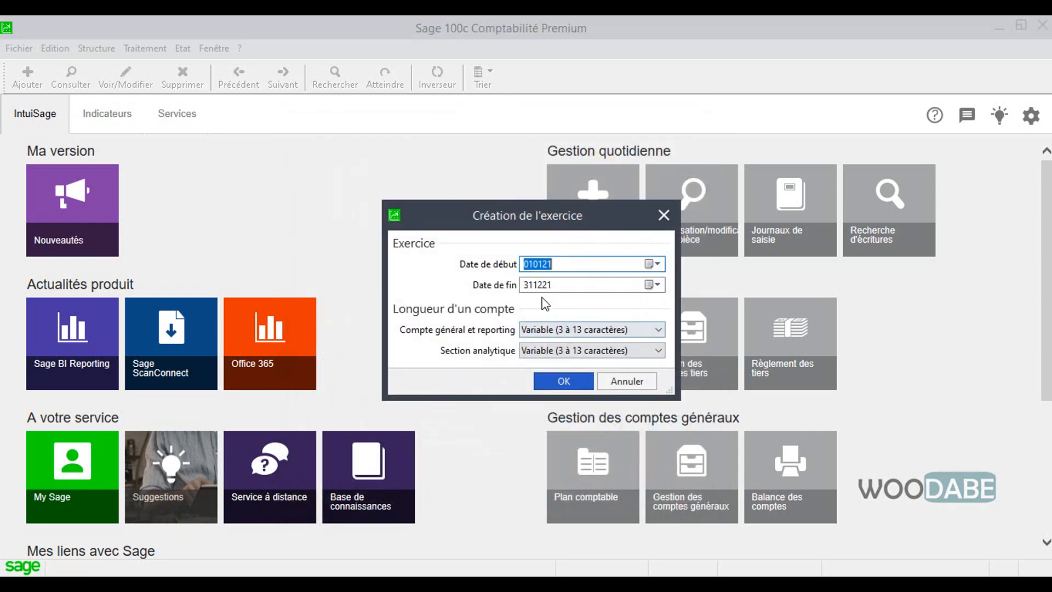
Step: Create the fiscal year from 010121 to 311221, accepting variable lengths of 3 to 13 characters for accounts and analytical sections
{"action": "left_click_drag", "start_coordinate": [463, 212], "coordinate": [438, 211]}
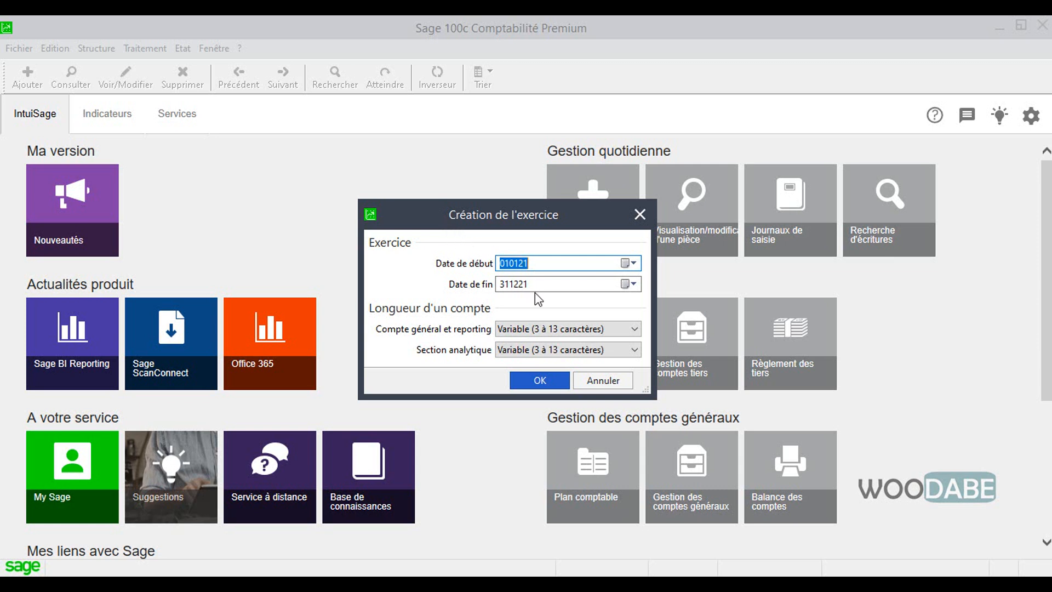
{"action": "left_click", "coordinate": [541, 380]}
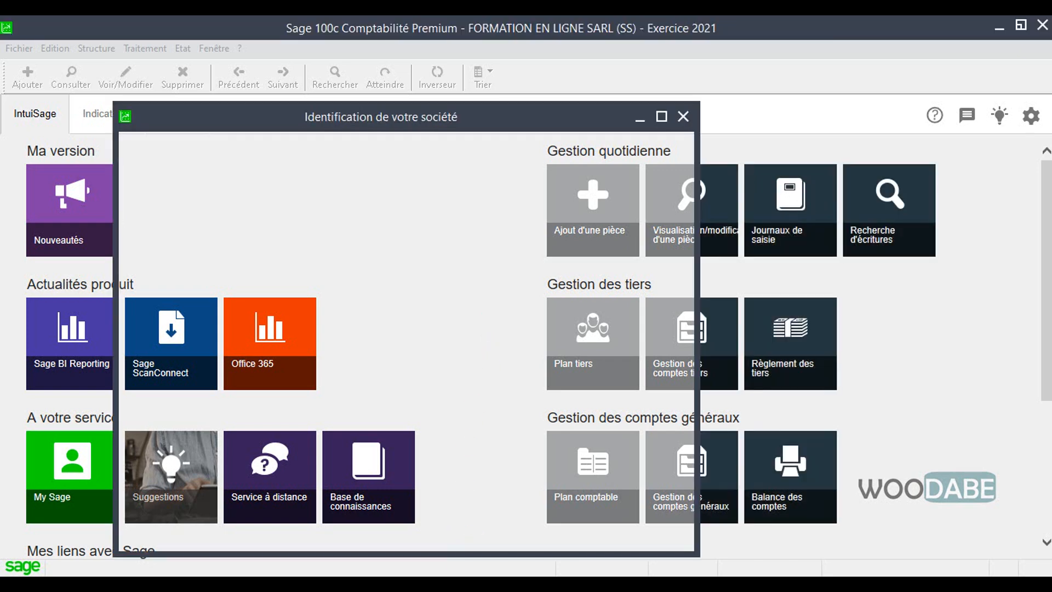
{"action": "left_click", "coordinate": [466, 576]}
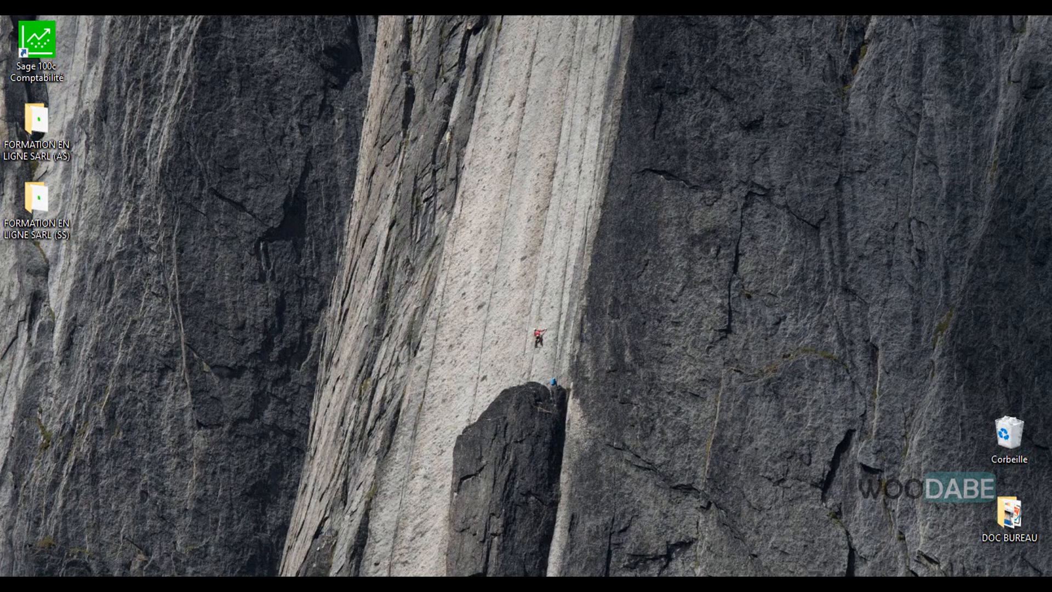
{"action": "left_click", "coordinate": [462, 576]}
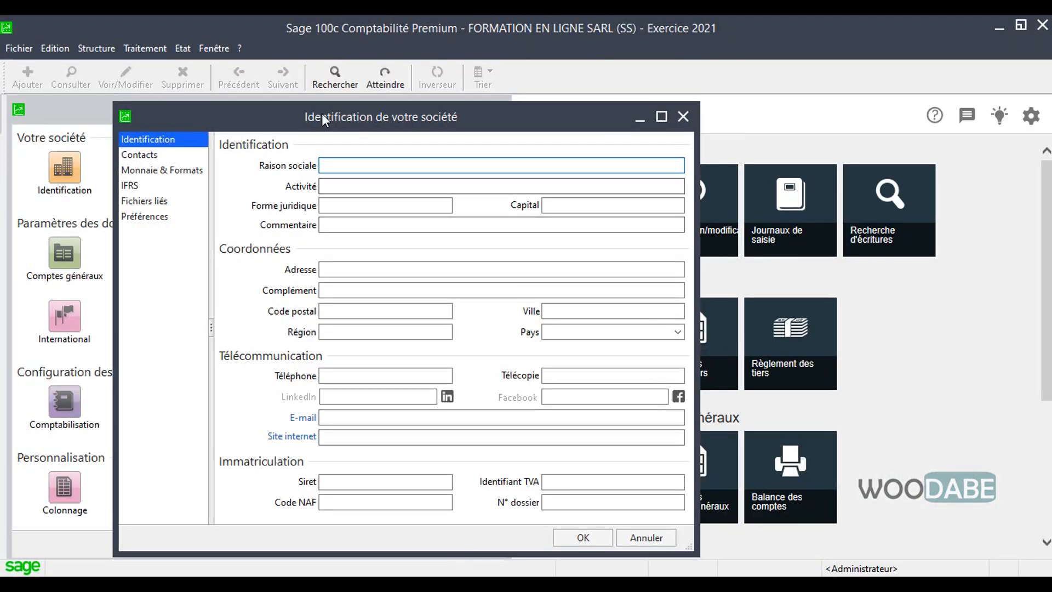
Step: Enter FORMATION EN LIGNE SARL (SS) as the company's Raison sociale and Formation as its Activité
{"action": "left_click_drag", "start_coordinate": [321, 113], "coordinate": [418, 108]}
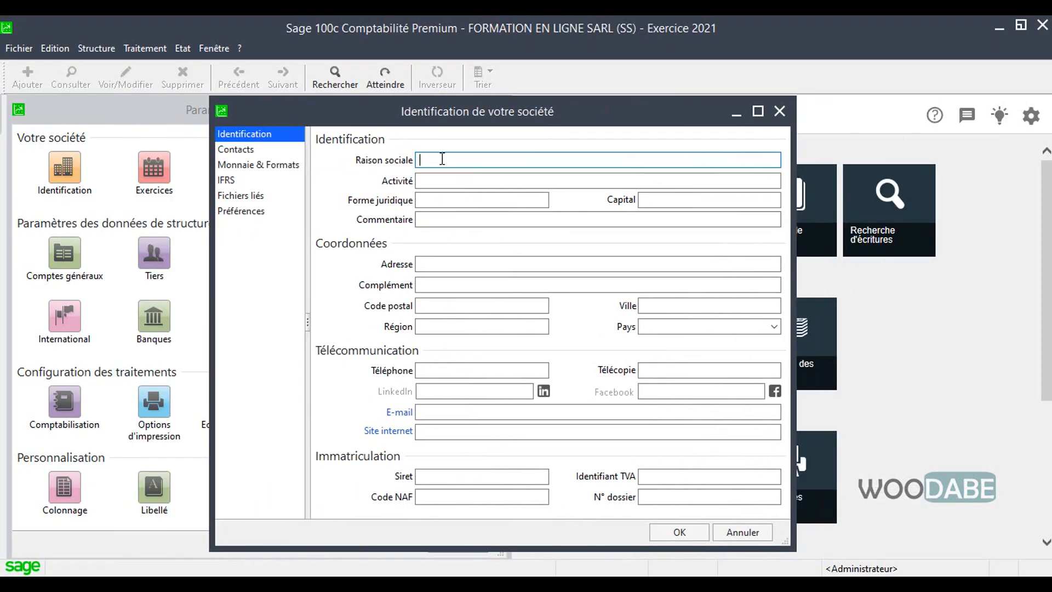
{"action": "type", "text": "FORMATION EN LIGNE SARL (SS)"}
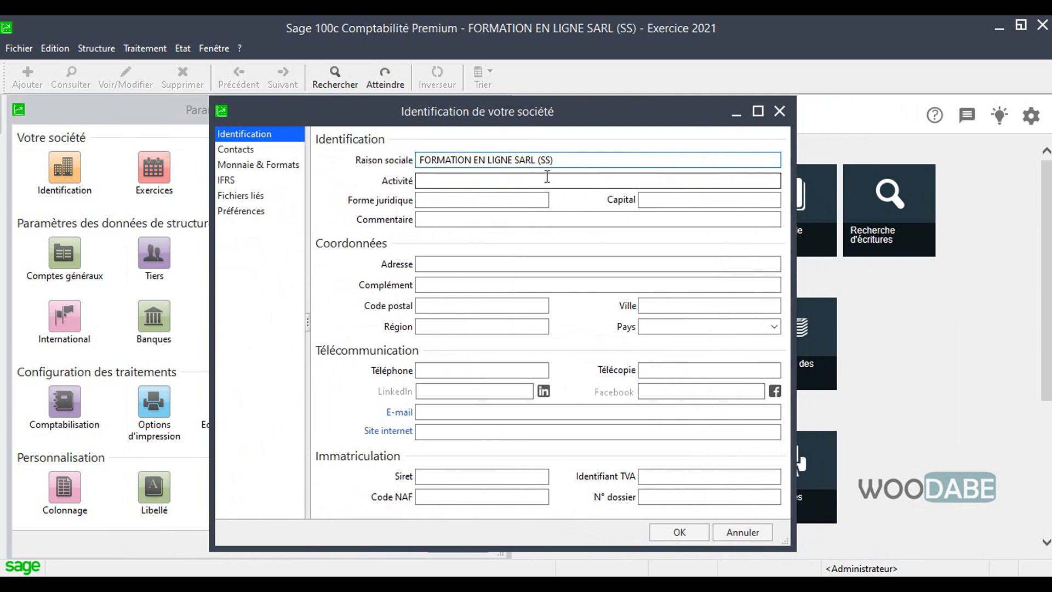
{"action": "left_click", "coordinate": [459, 179]}
{"action": "type", "text": "F"}
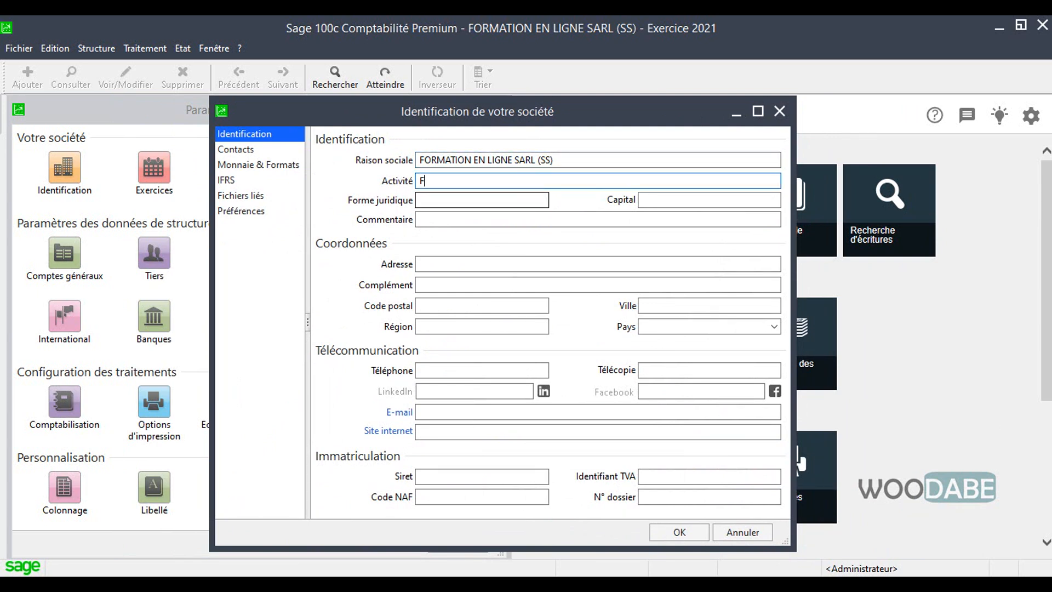
{"action": "type", "text": "ormation"}
Step: Set the company's Forme juridique to SARL and its Capital to 1000000
{"action": "left_click", "coordinate": [461, 201]}
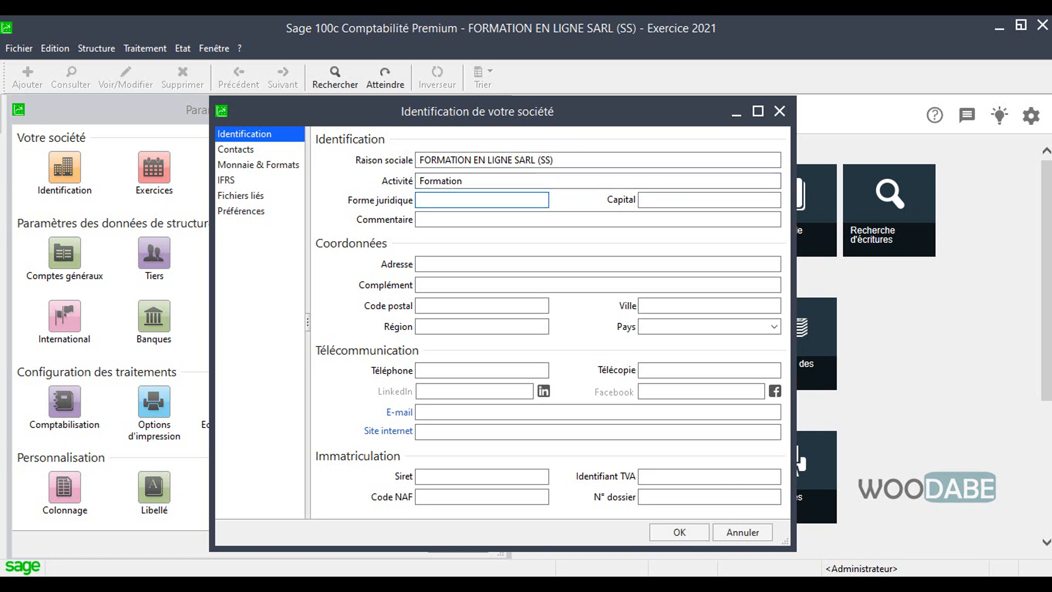
{"action": "type", "text": "SARL"}
{"action": "key", "text": "Tab"}
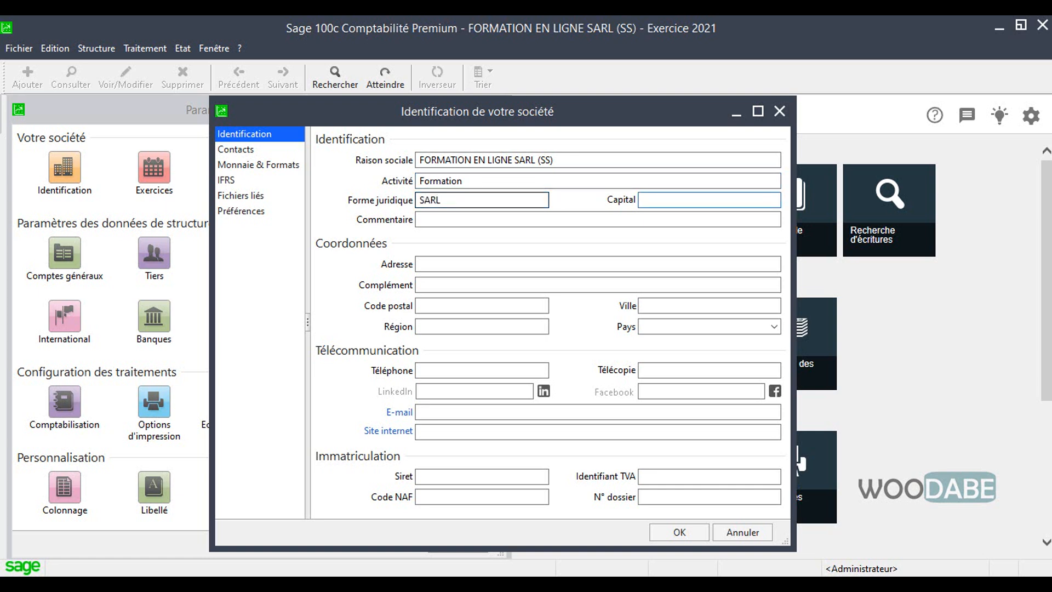
{"action": "type", "text": "1000000"}
{"action": "key", "text": "Tab"}
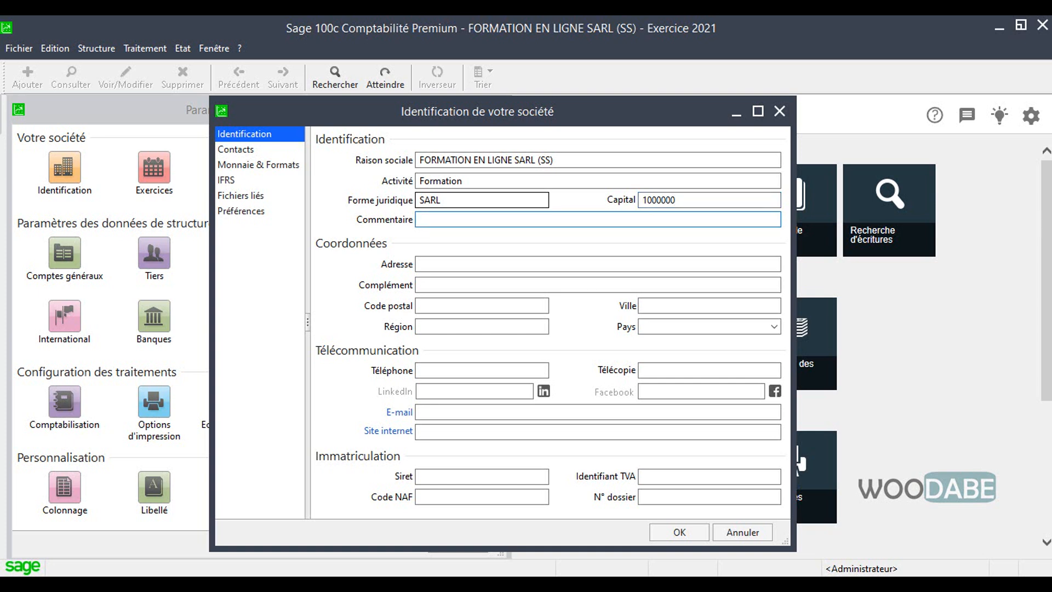
Step: Fill in the company's Adresse and Complément fields under Coordonnées with its street address and landmark
{"action": "left_click", "coordinate": [507, 285]}
{"action": "left_click", "coordinate": [498, 263]}
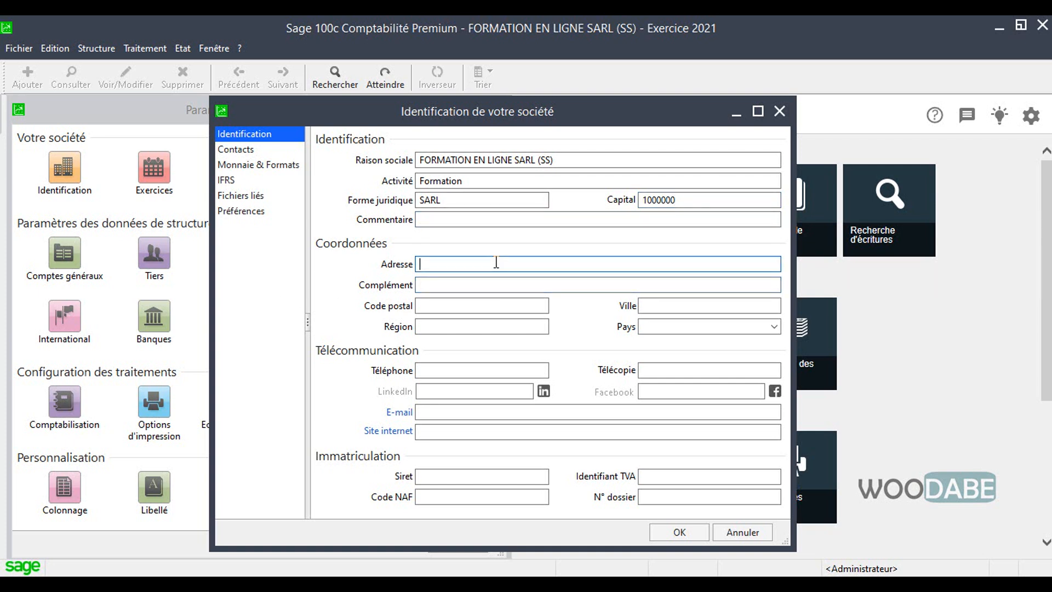
{"action": "type", "text": "Akw"}
{"action": "type", "text": "a"}
{"action": "key", "text": "BackSpace"}
{"action": "type", "text": "wa"}
{"action": "key", "text": "Tab"}
{"action": "type", "text": "Hotel le ,"}
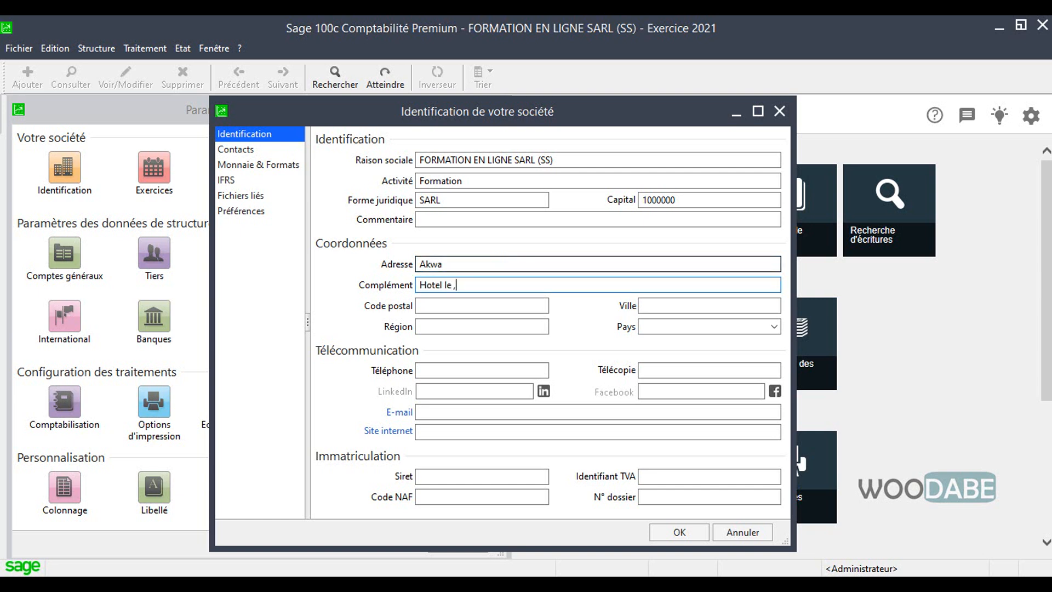
{"action": "key", "text": "BackSpace"}
{"action": "type", "text": "E"}
{"action": "key", "text": "BackSpace"}
{"action": "type", "text": "Ndé"}
Step: Enter the company's postal code and city, and set its Région to Littoral and Pays to Cameroun
{"action": "key", "text": "Tab"}
{"action": "type", "text": "2770"}
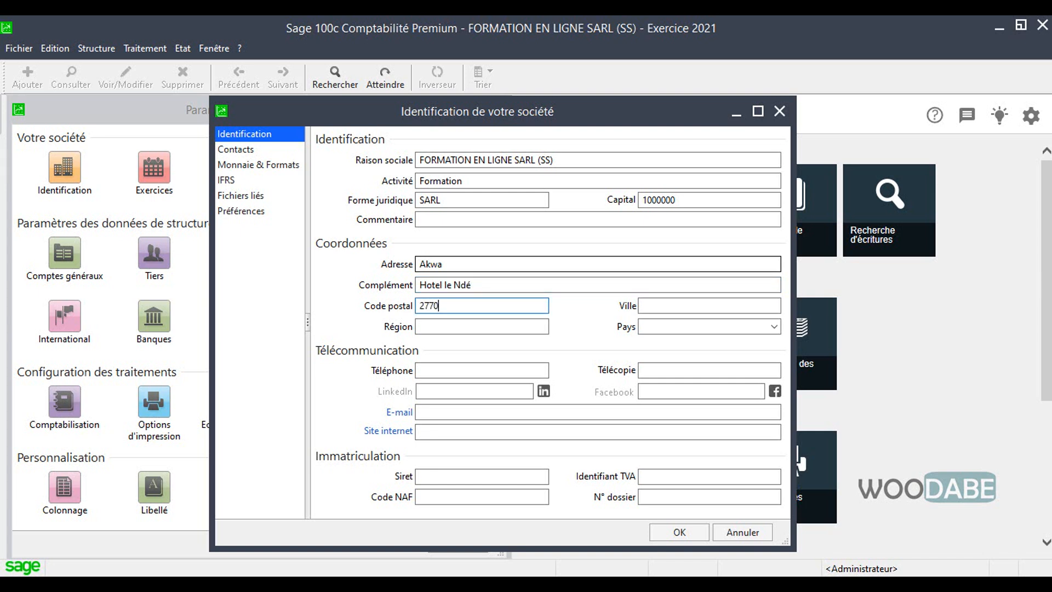
{"action": "key", "text": "Tab"}
{"action": "type", "text": "Doual"}
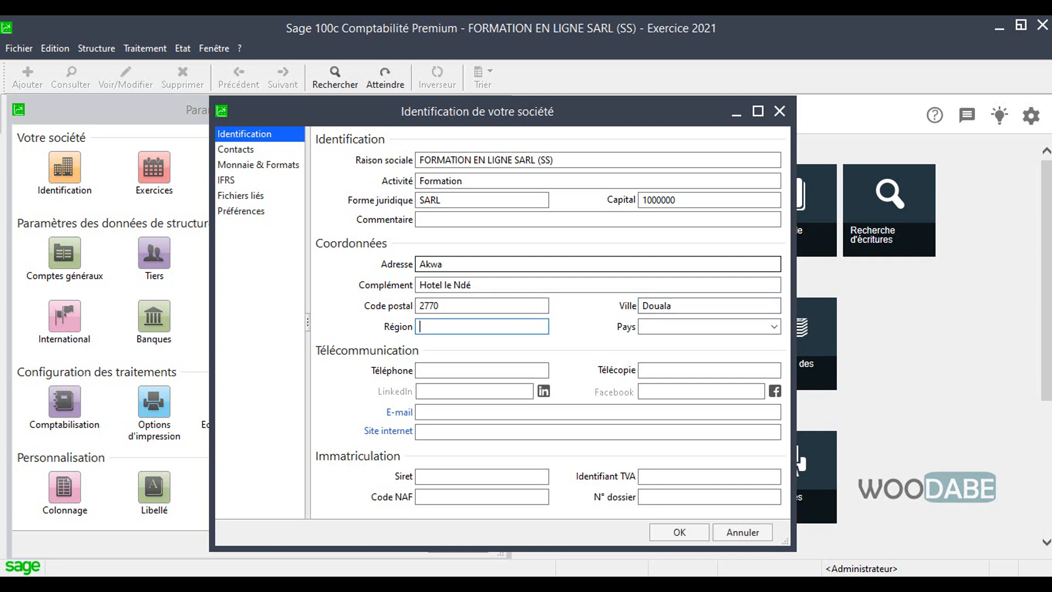
{"action": "type", "text": "Littoral"}
{"action": "key", "text": "Tab"}
{"action": "type", "text": "Cameroun"}
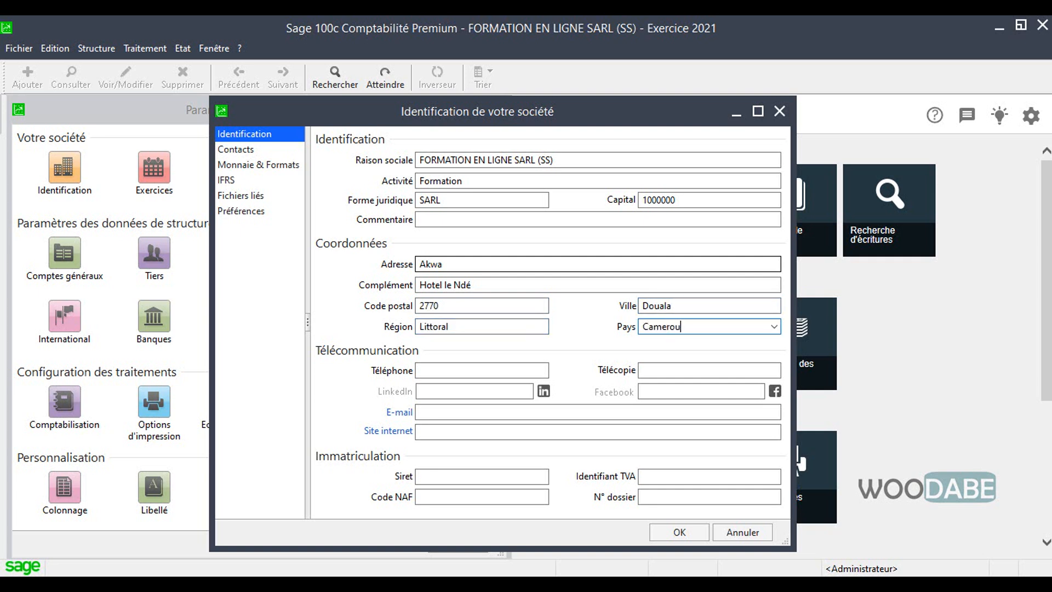
Step: Enter the company's telephone number under Télécommunication, leaving the LinkedIn and Facebook fields blank
{"action": "left_click", "coordinate": [466, 371]}
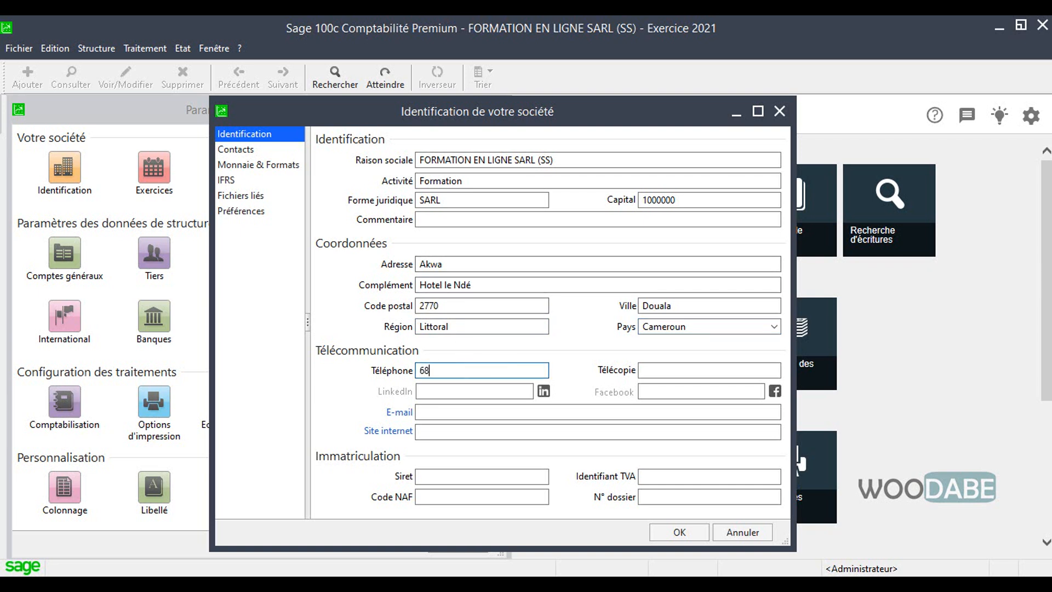
{"action": "left_click", "coordinate": [482, 392]}
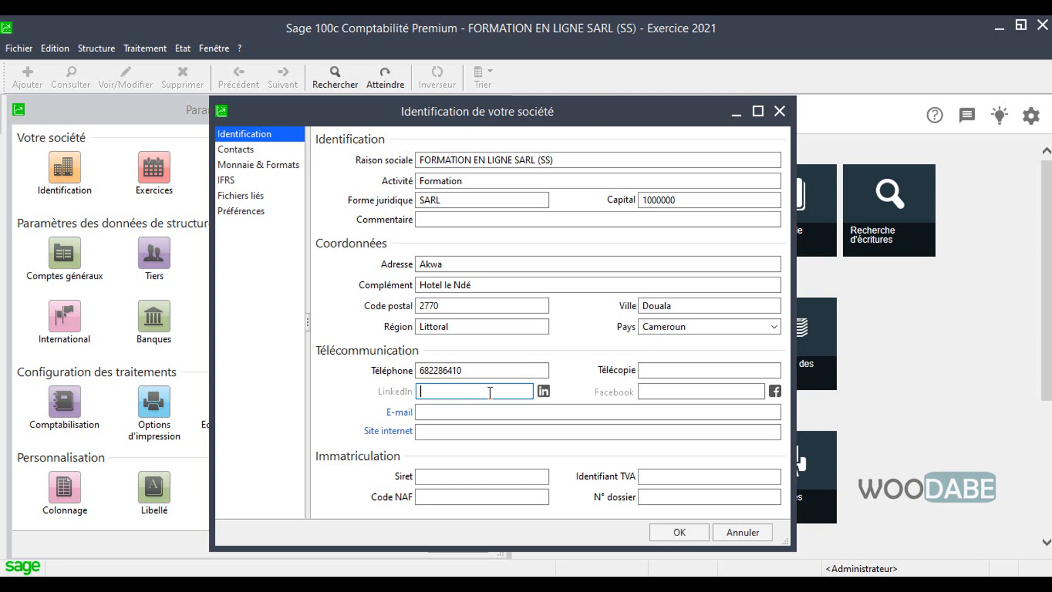
{"action": "left_click", "coordinate": [668, 391]}
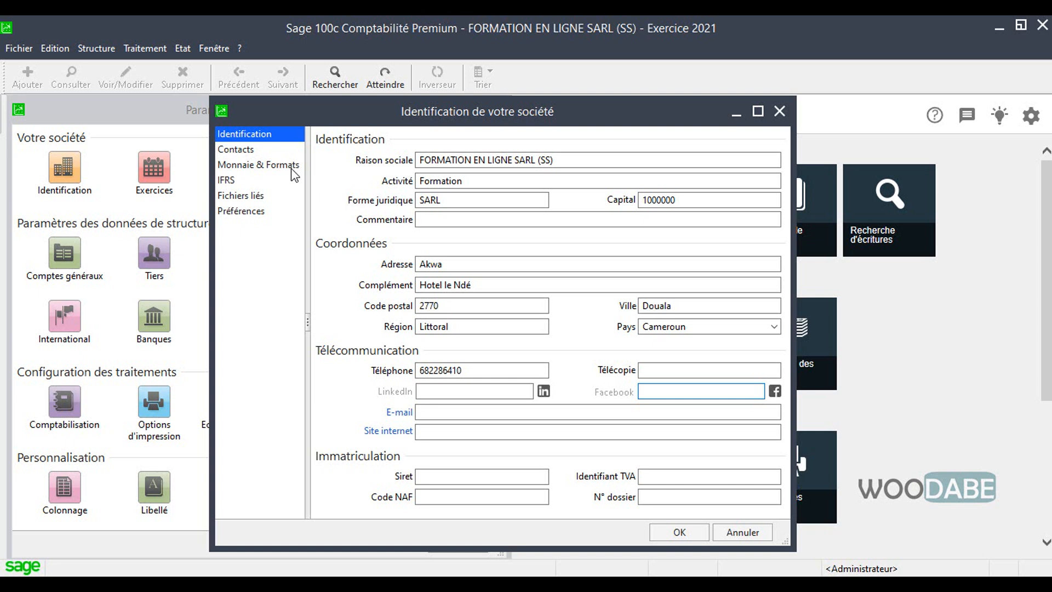
Step: Start a new company contact, keeping Interlocuteur as the Type contact and M. as the Civilité
{"action": "left_click", "coordinate": [234, 151]}
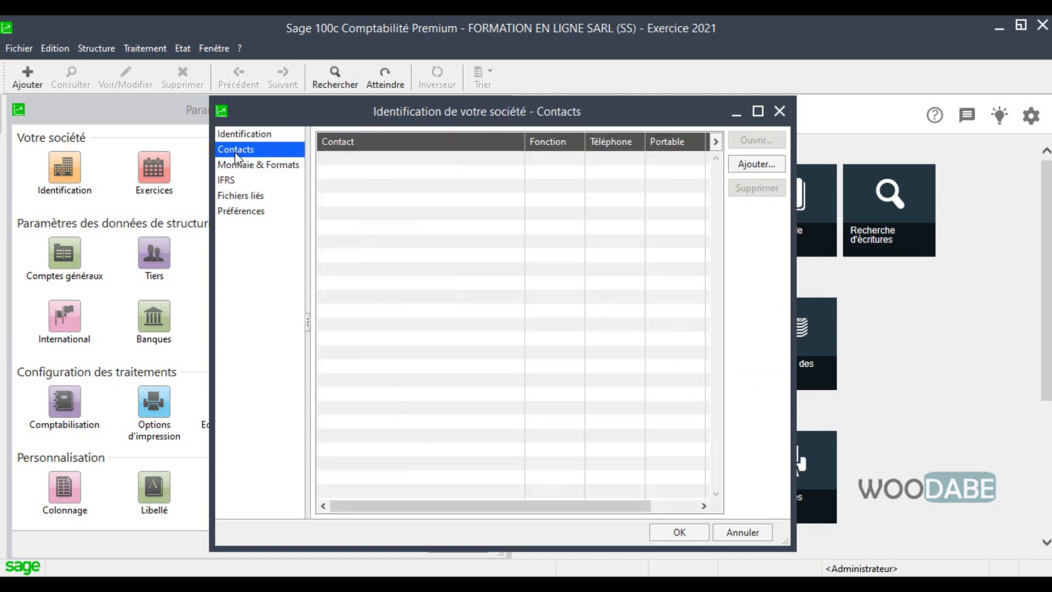
{"action": "left_click", "coordinate": [262, 137]}
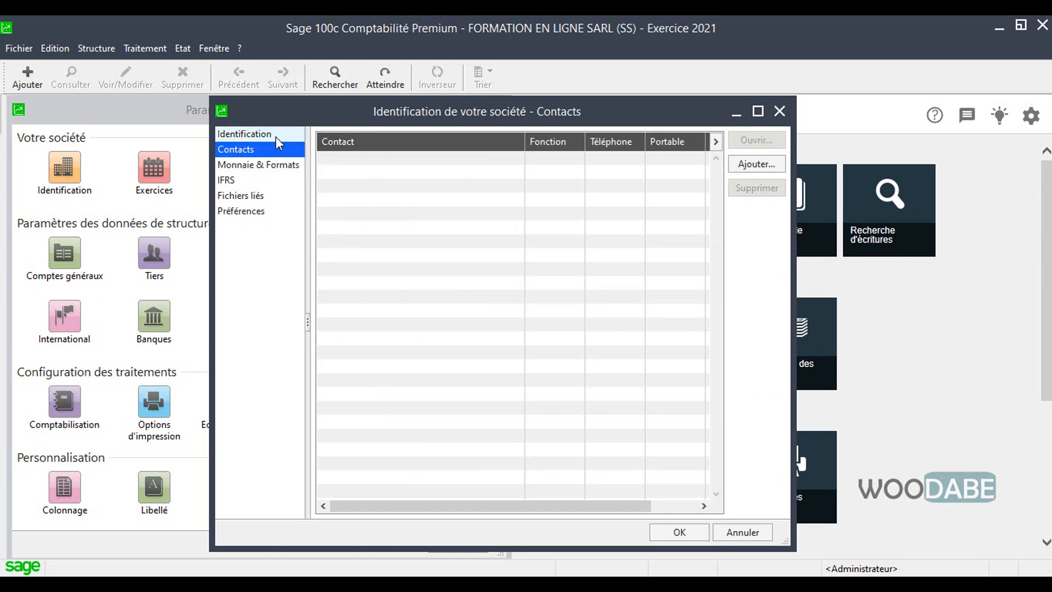
{"action": "left_click", "coordinate": [262, 149]}
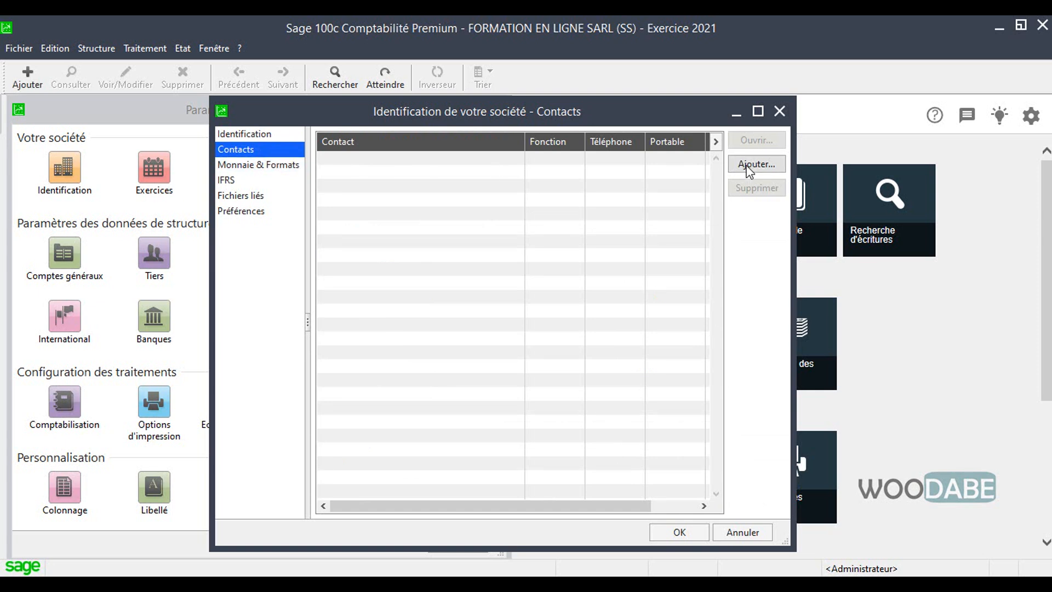
{"action": "left_click", "coordinate": [749, 165]}
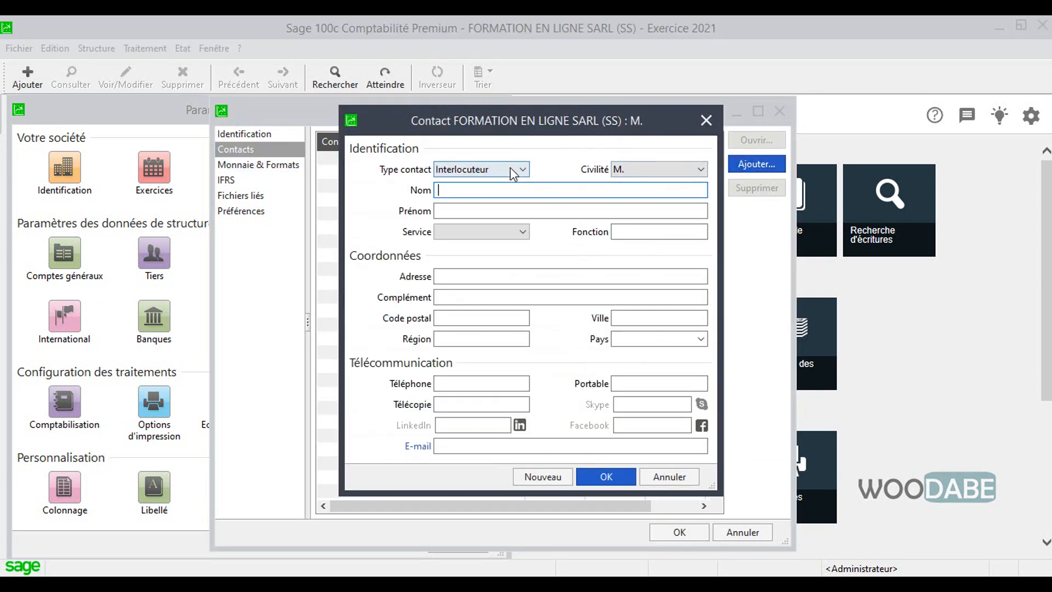
{"action": "left_click", "coordinate": [511, 169]}
{"action": "left_click", "coordinate": [512, 170]}
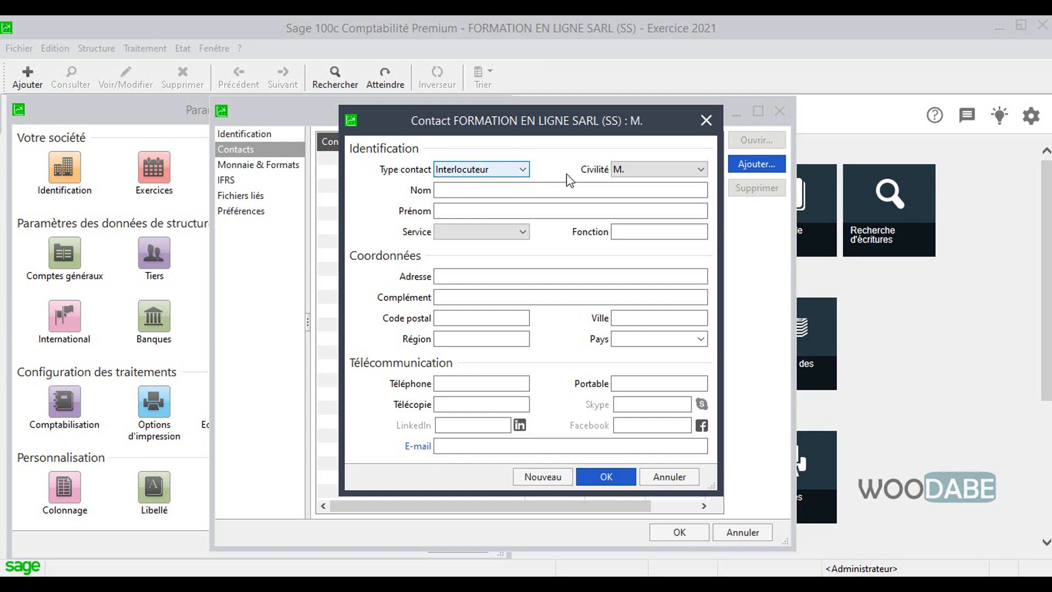
{"action": "left_click", "coordinate": [658, 164]}
{"action": "left_click", "coordinate": [539, 191]}
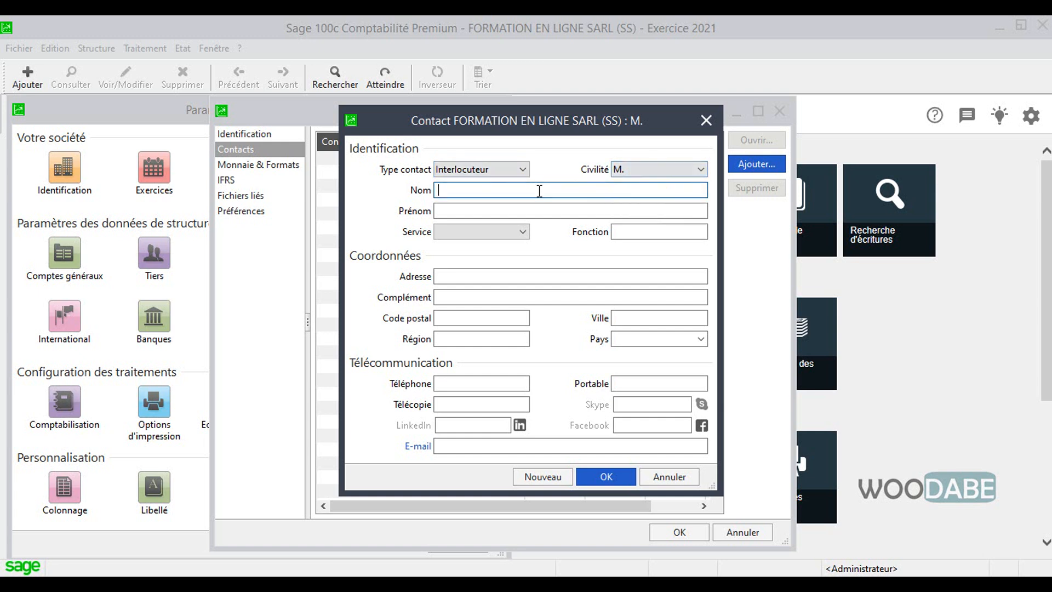
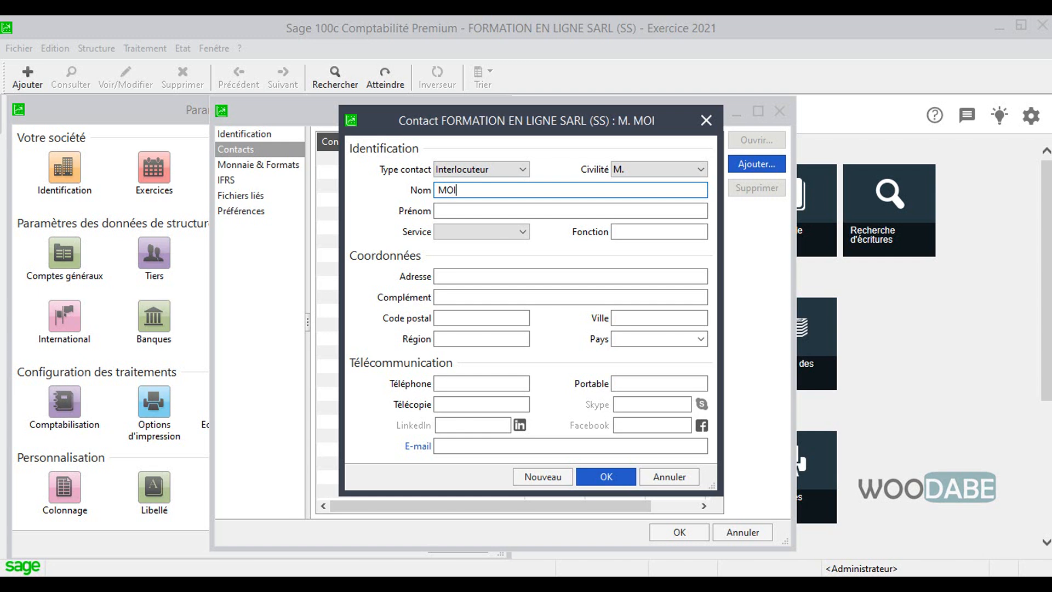
Step: Enter the contact's last name and first name, leave Service blank, and save the contact
{"action": "key", "text": "Tab"}
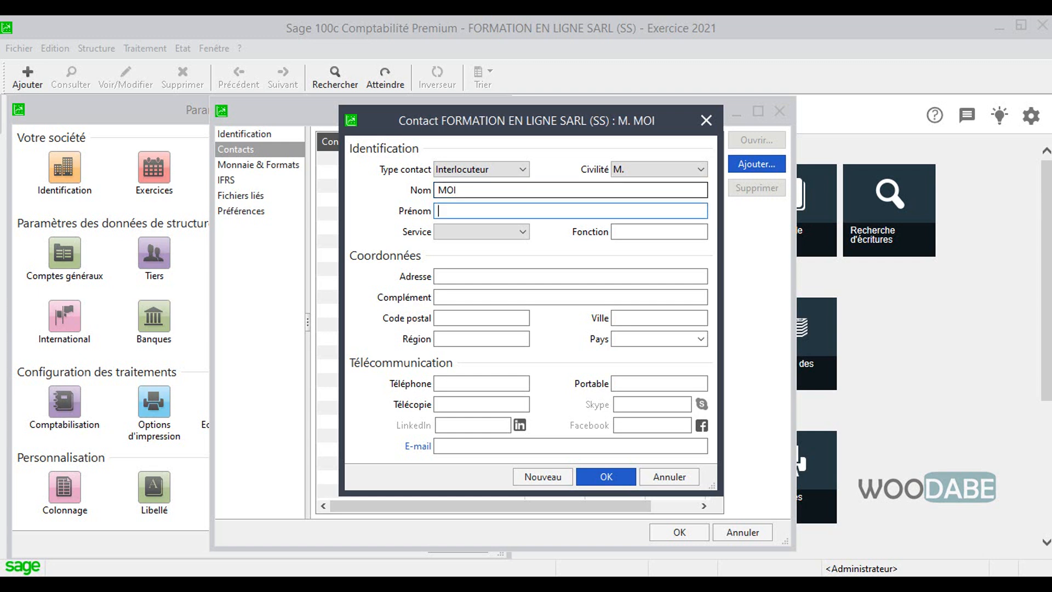
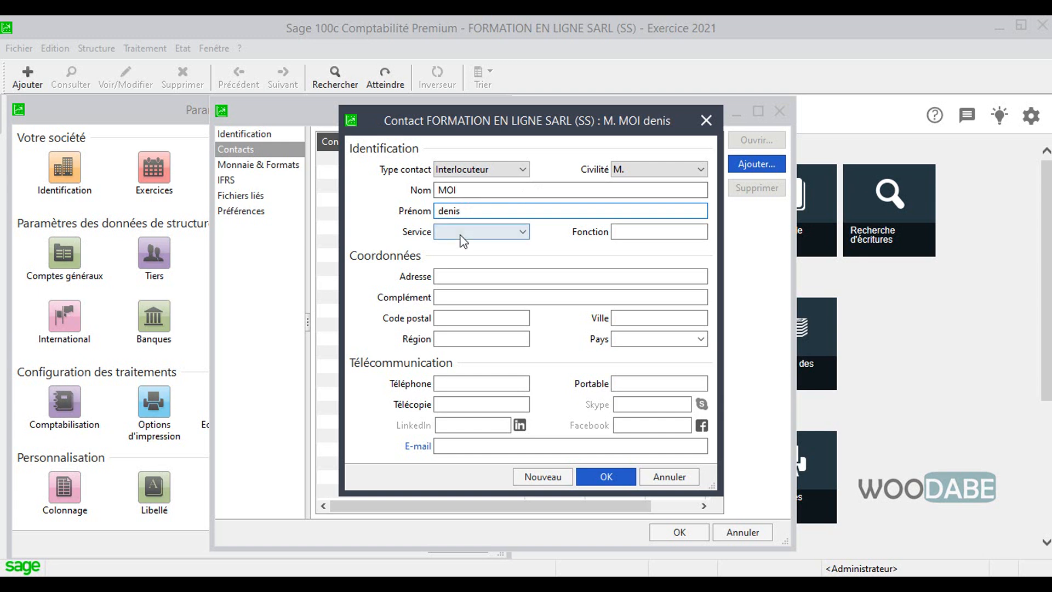
{"action": "left_click", "coordinate": [503, 229]}
{"action": "left_click", "coordinate": [543, 226]}
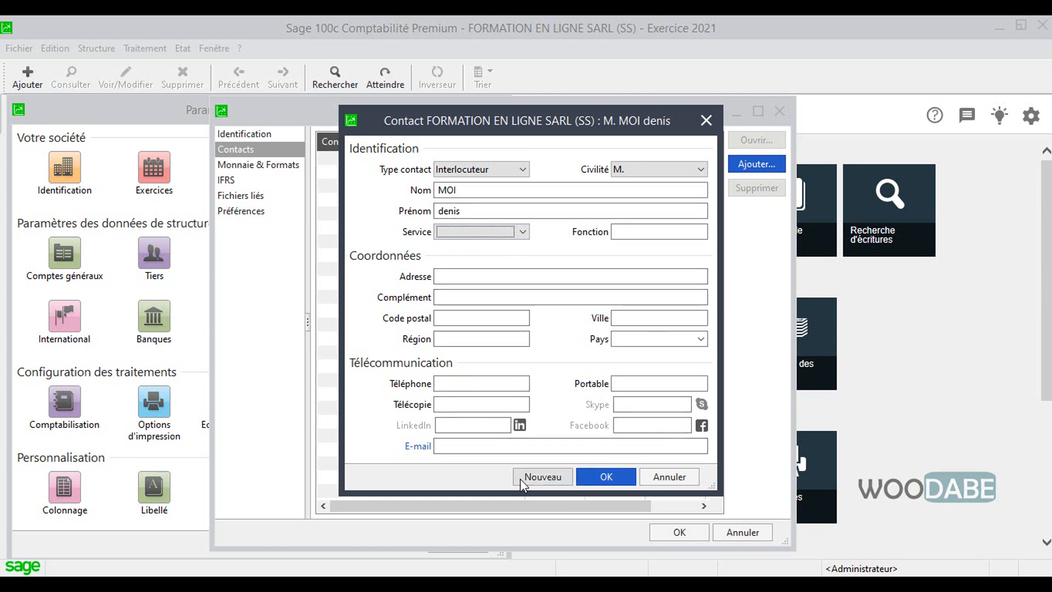
{"action": "left_click", "coordinate": [608, 476]}
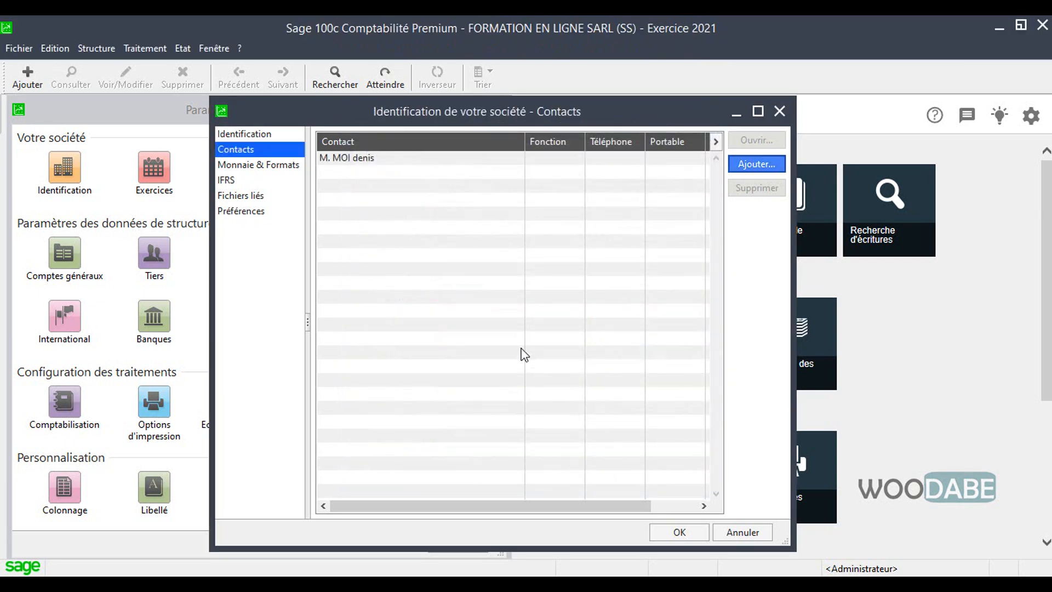
Step: Set the company's bookkeeping currency (Devise) to FCFA, leaving Unité and Sous unité blank
{"action": "left_click", "coordinate": [260, 166]}
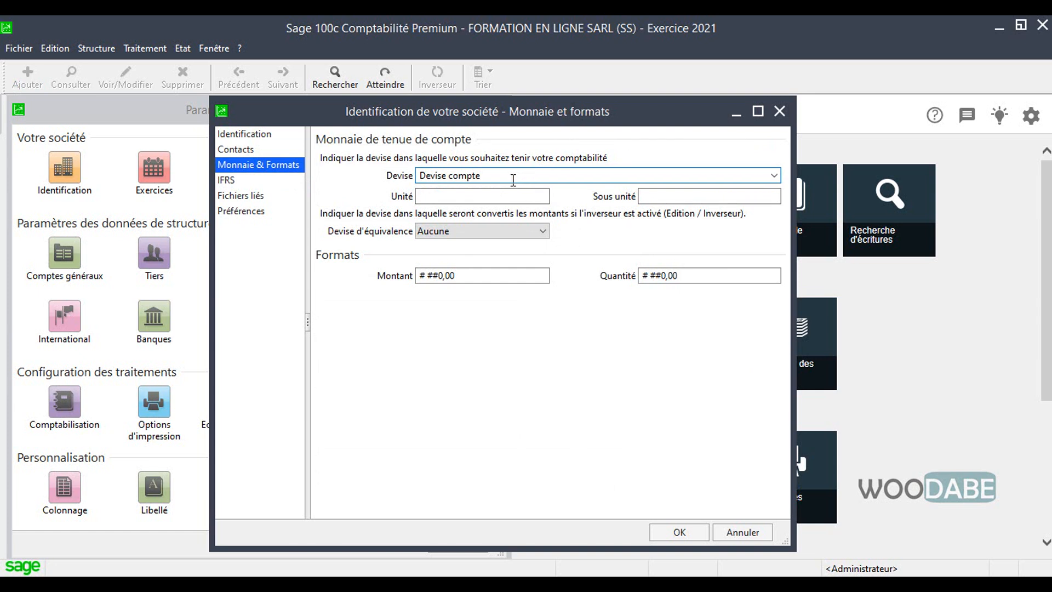
{"action": "left_click", "coordinate": [751, 177]}
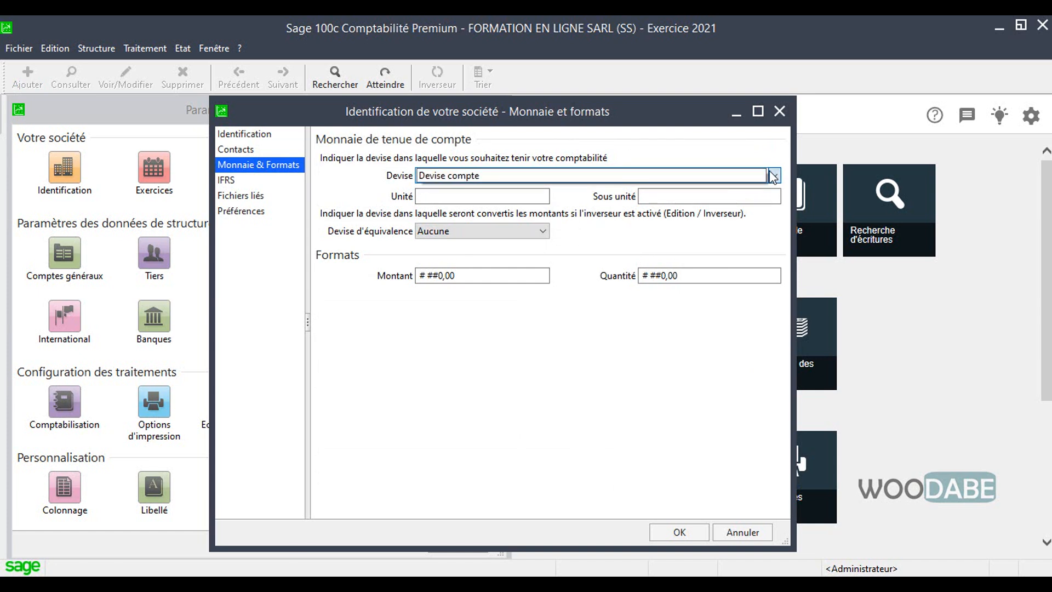
{"action": "left_click", "coordinate": [772, 176]}
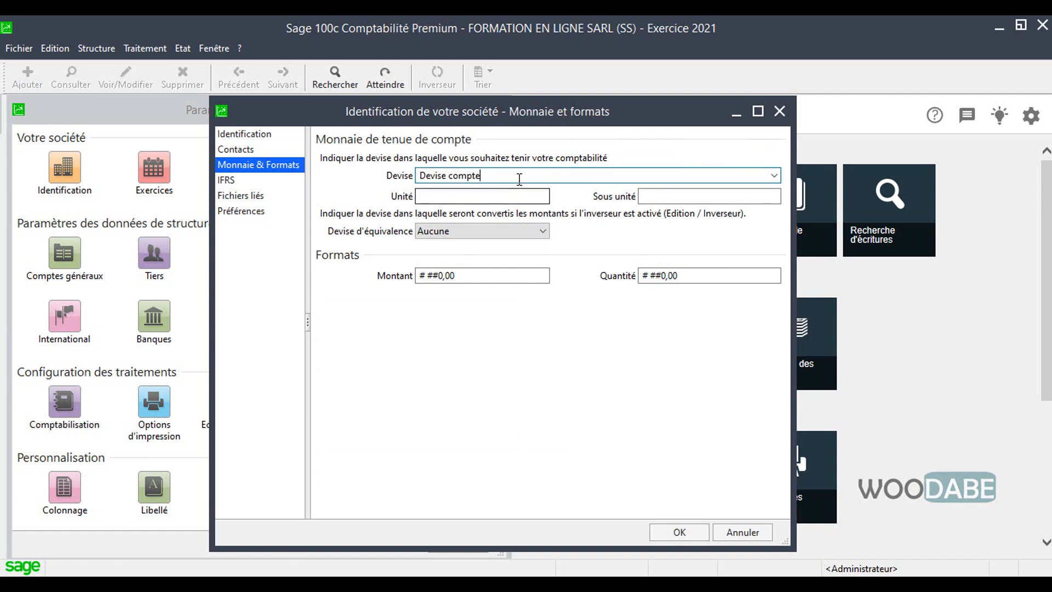
{"action": "left_click_drag", "start_coordinate": [507, 176], "coordinate": [412, 176]}
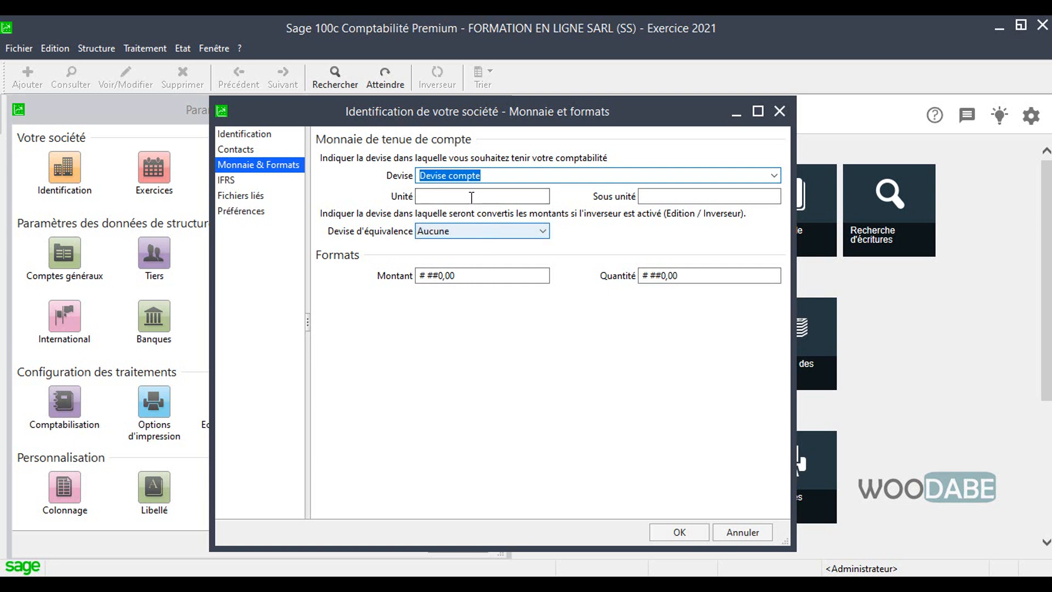
{"action": "type", "text": "FC"}
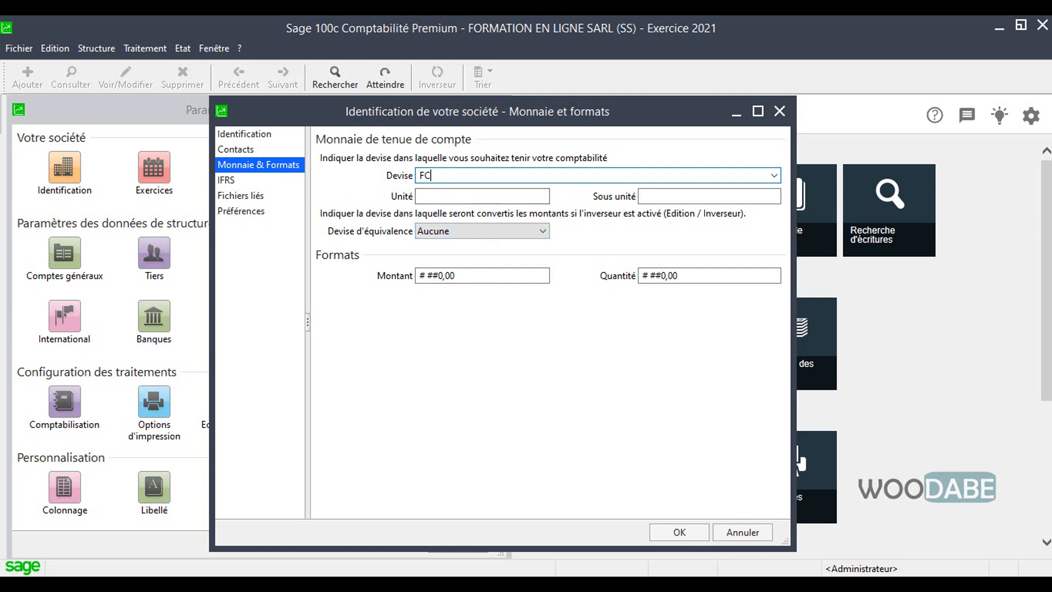
{"action": "type", "text": "FA"}
{"action": "key", "text": "Tab"}
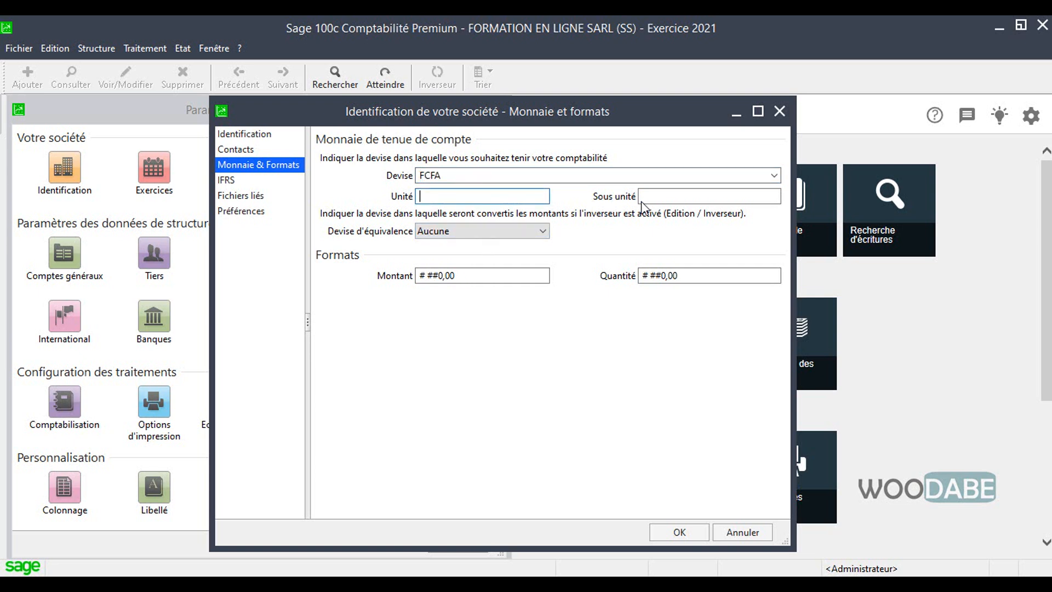
{"action": "left_click", "coordinate": [660, 198]}
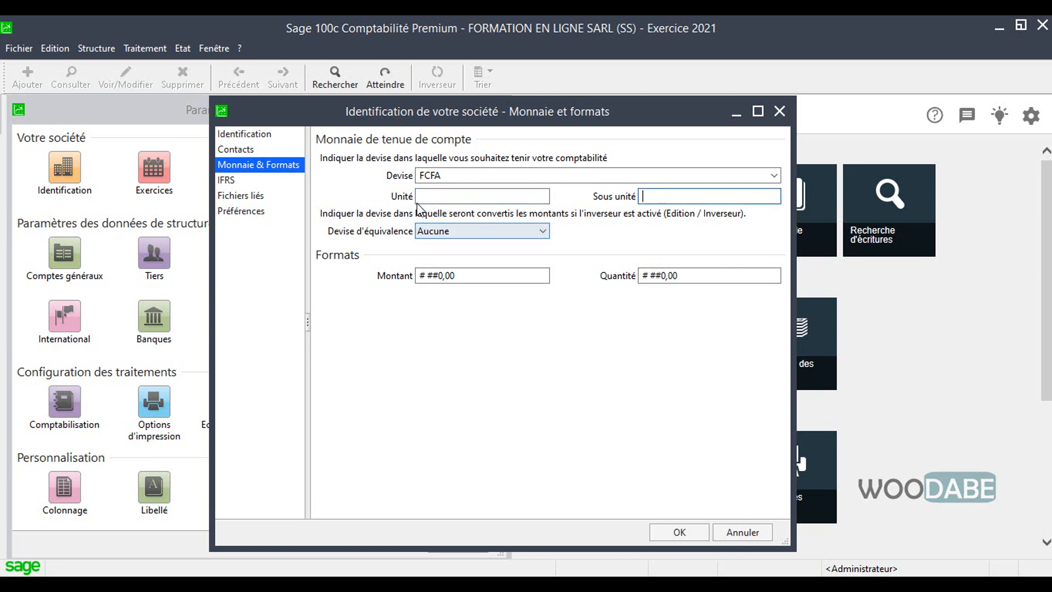
Step: Set the Montant and Quantité formats to # ##0 without decimals and accept the irreversible change
{"action": "left_click", "coordinate": [464, 276]}
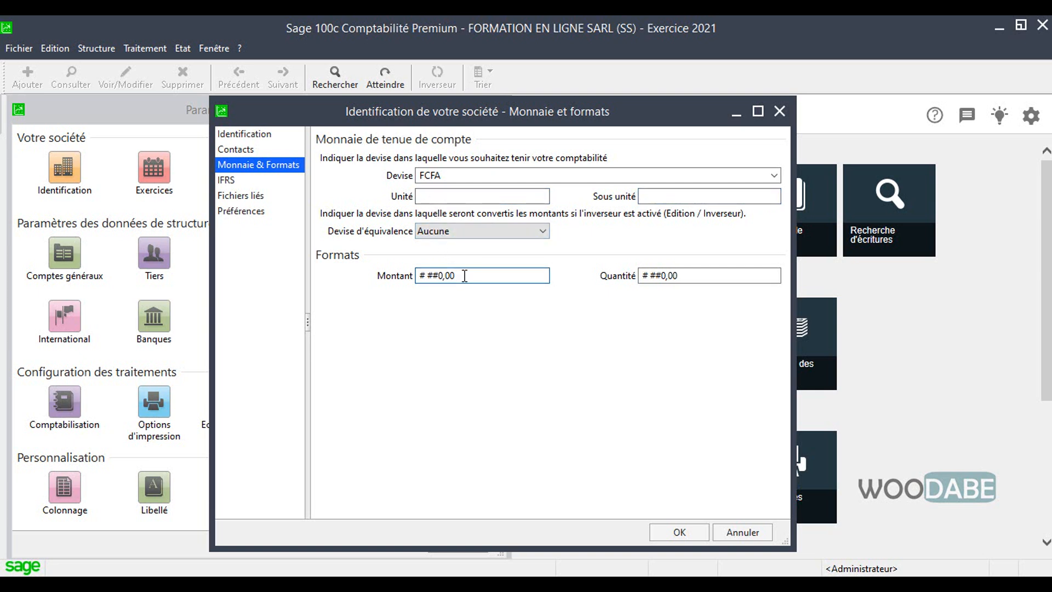
{"action": "key", "text": "BackSpace"}
{"action": "key", "text": "BackSpace"}
{"action": "left_click", "coordinate": [706, 271]}
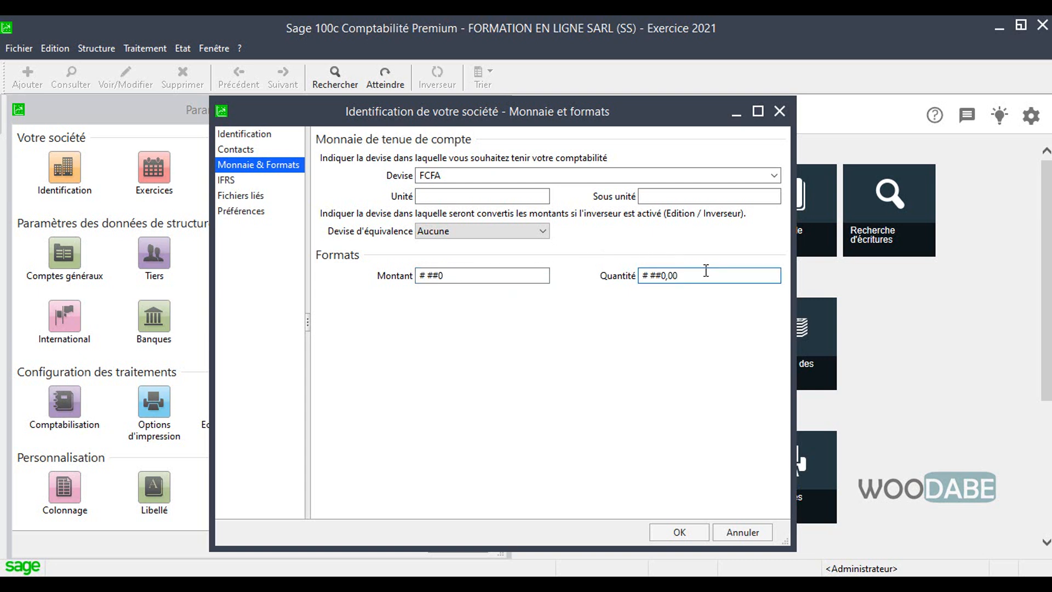
{"action": "key", "text": "BackSpace"}
{"action": "left_click", "coordinate": [482, 276]}
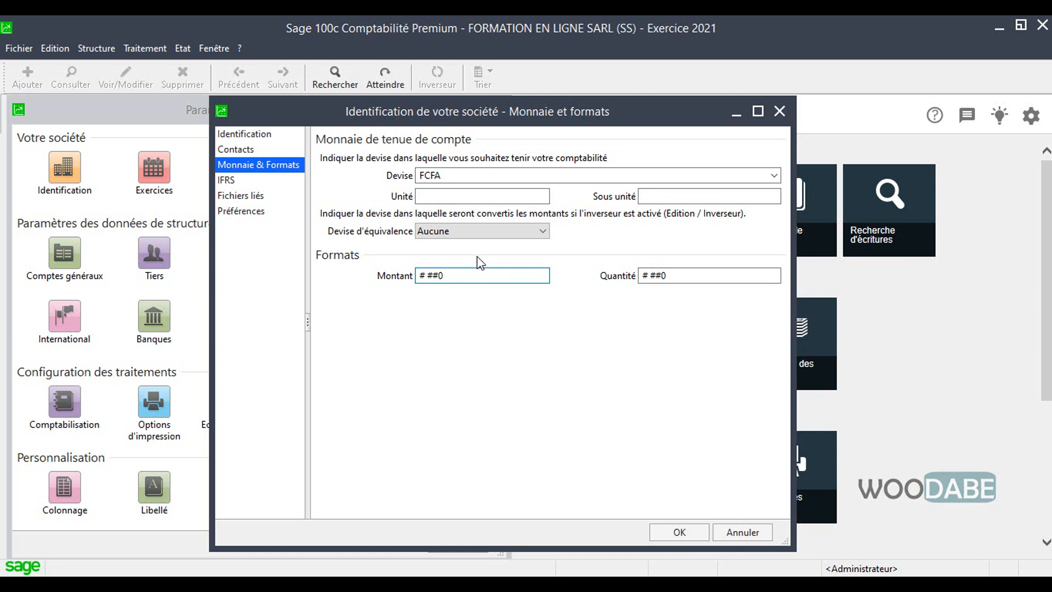
{"action": "left_click", "coordinate": [240, 186]}
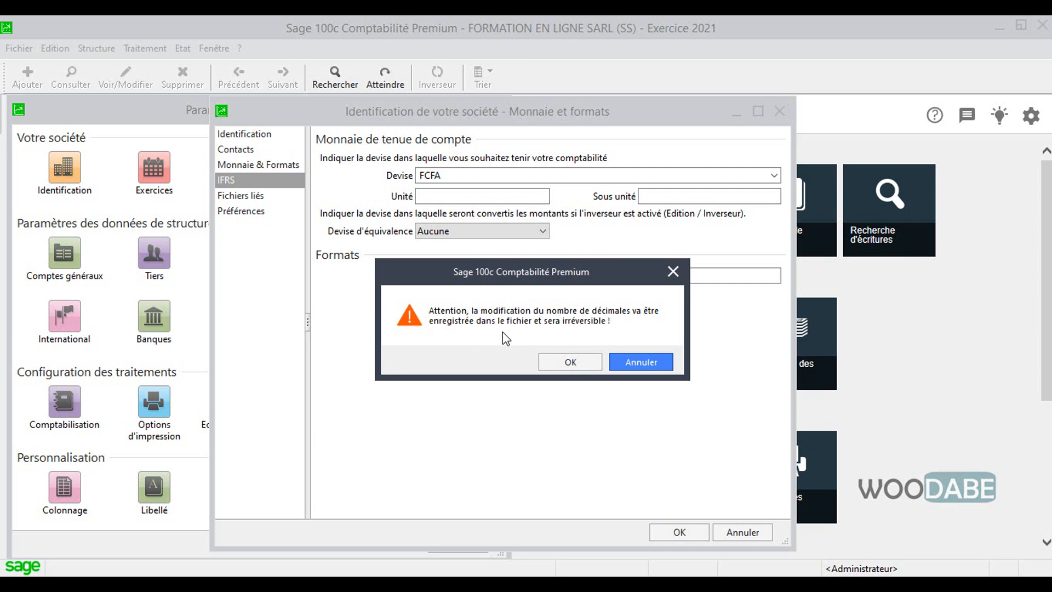
{"action": "left_click", "coordinate": [570, 361]}
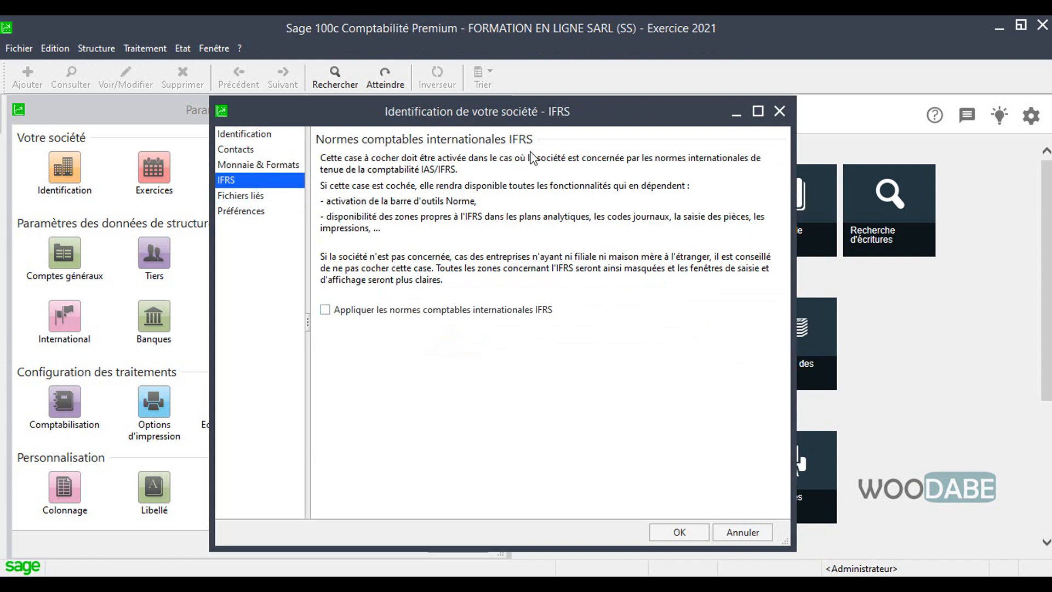
Step: Review the company's Fichiers liés and Préférences settings and save the company identification
{"action": "left_click", "coordinate": [244, 196]}
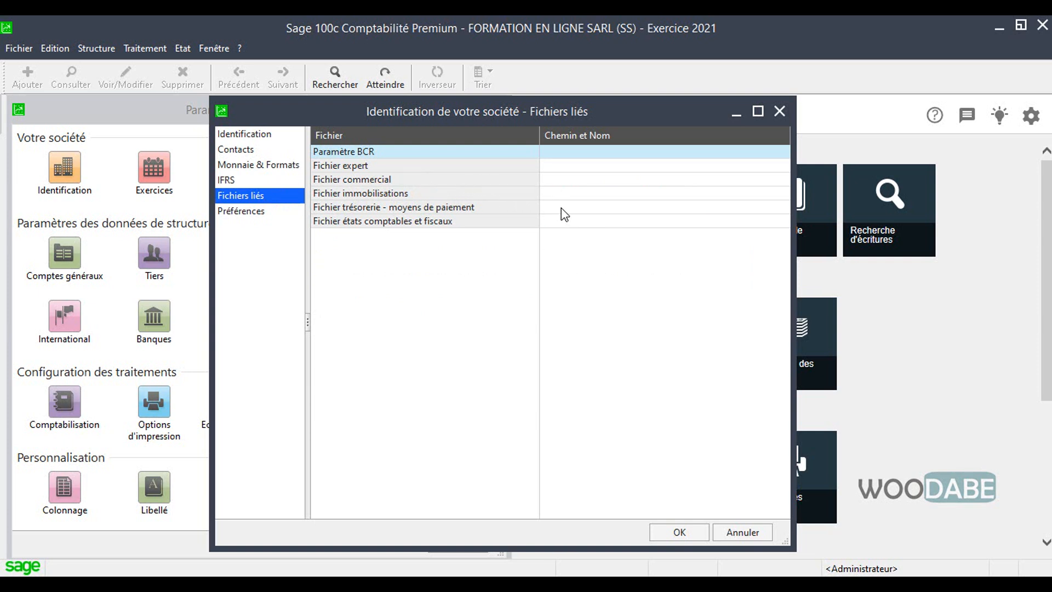
{"action": "left_click", "coordinate": [257, 211]}
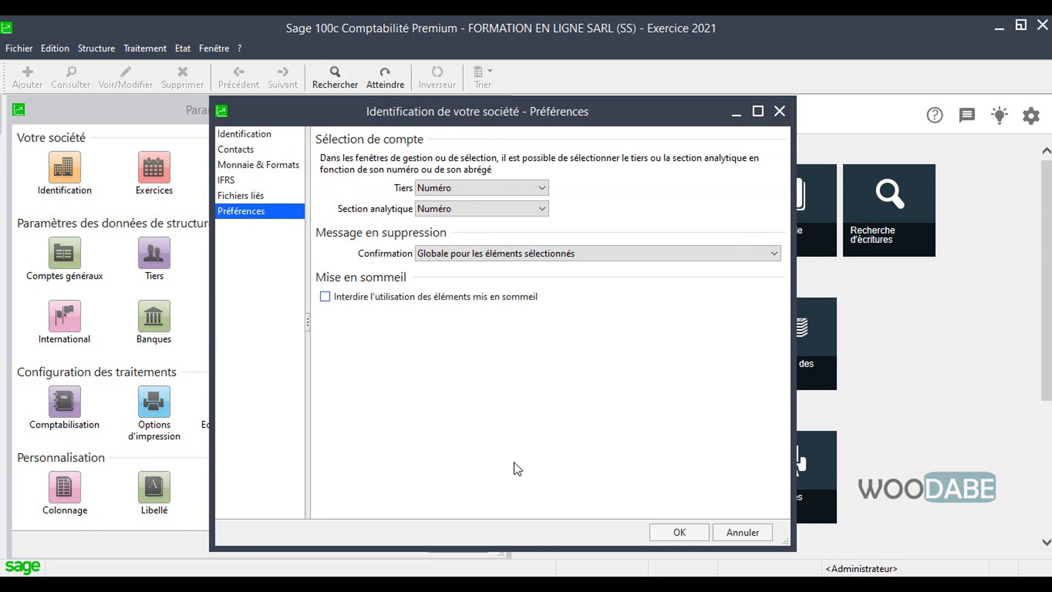
{"action": "left_click", "coordinate": [670, 531]}
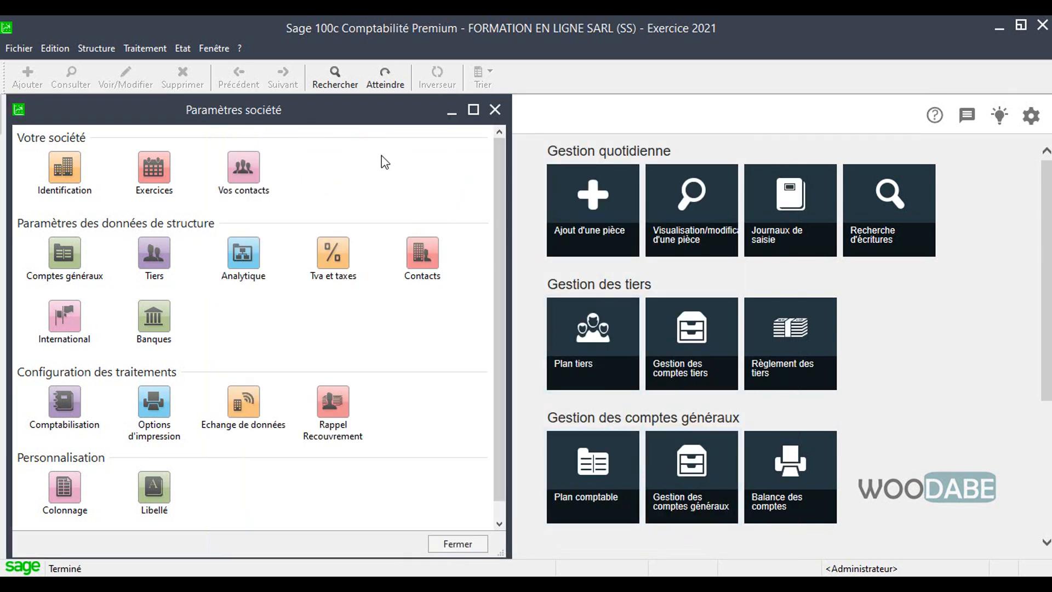
Step: Close the Paramètres société window and open it again
{"action": "left_click_drag", "start_coordinate": [331, 113], "coordinate": [440, 104]}
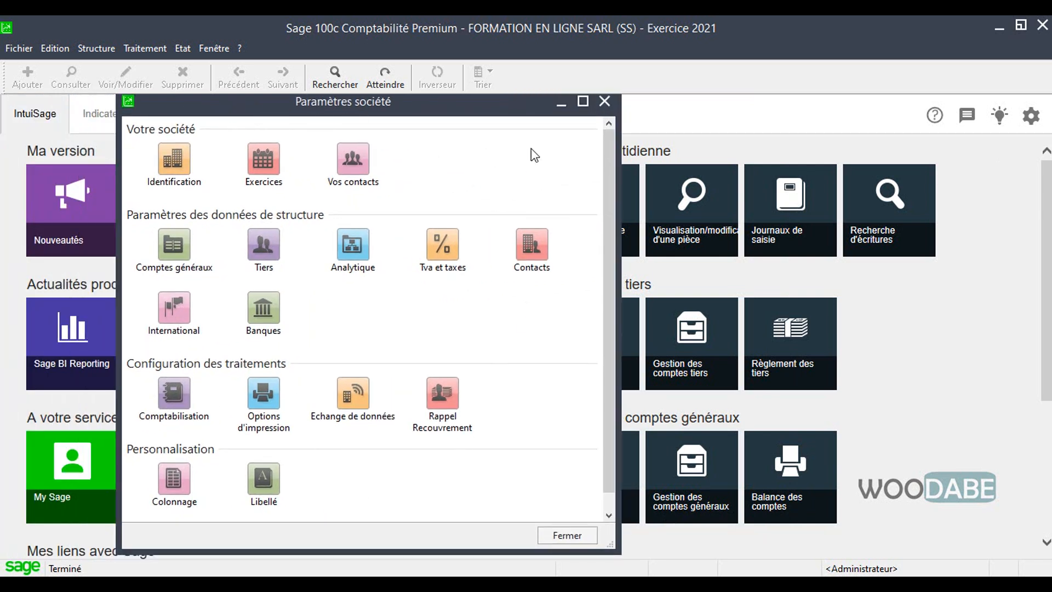
{"action": "left_click", "coordinate": [609, 104]}
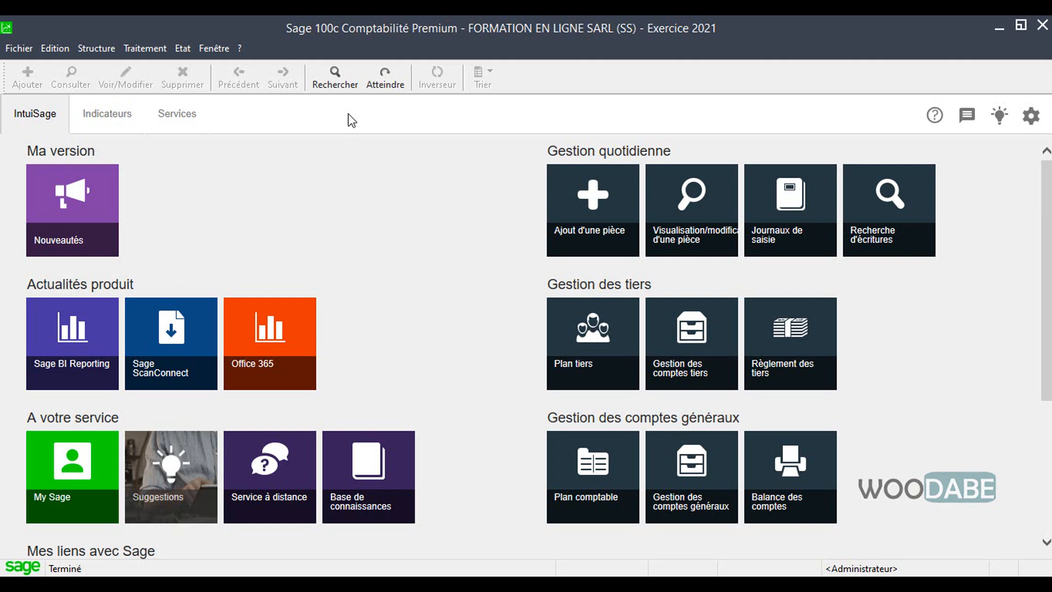
{"action": "left_click", "coordinate": [19, 49]}
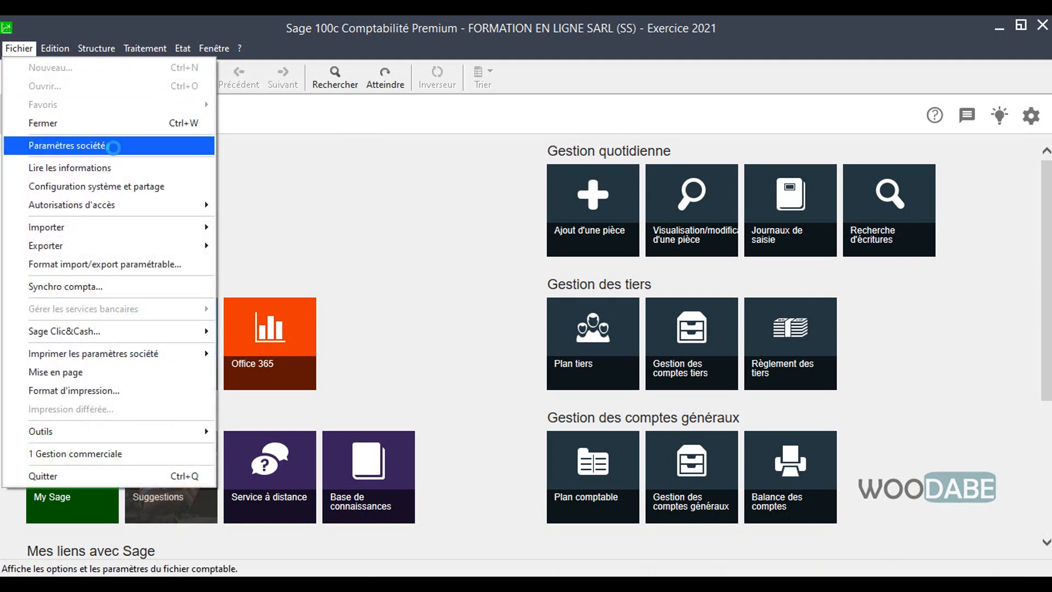
{"action": "left_click", "coordinate": [85, 147]}
{"action": "mouse_move", "coordinate": [374, 108]}
{"action": "left_mouse_down"}
{"action": "mouse_move", "coordinate": [397, 94]}
{"action": "mouse_move", "coordinate": [373, 94]}
{"action": "left_mouse_up"}
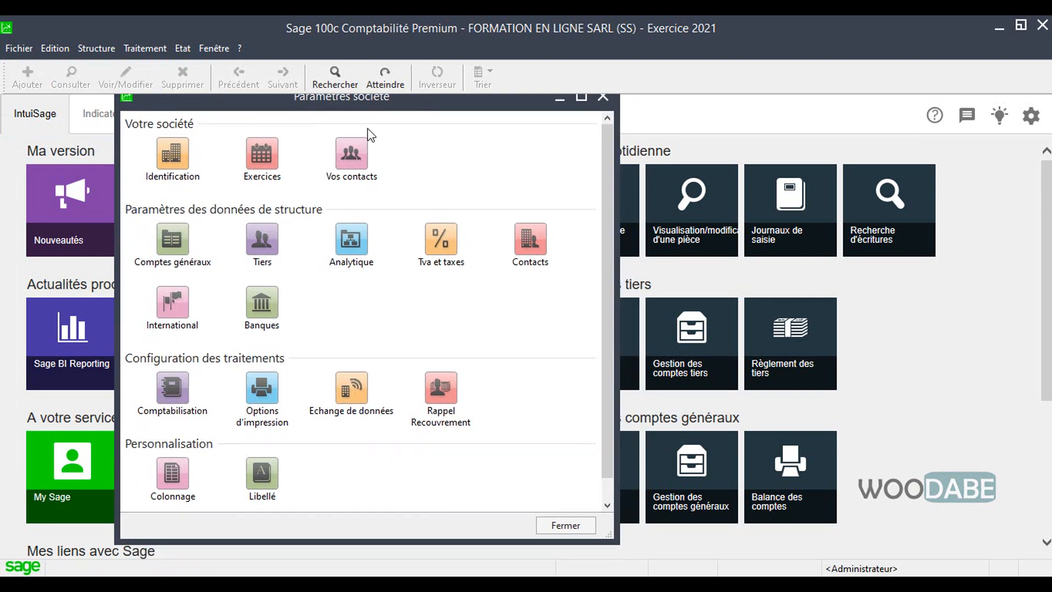